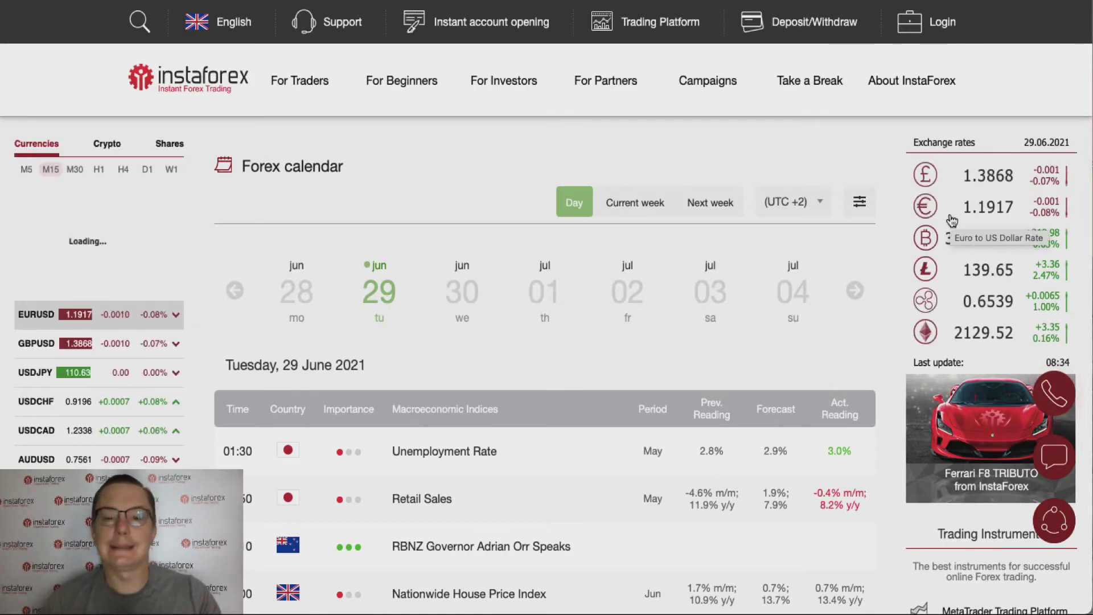
Review the Forex calendar for 29 June 2021, from the Japanese releases to US Consumer Confidence, including importance ratings and forecasts
{"action": "scroll", "coordinate": [952, 221], "scroll_direction": "down", "scroll_amount": 3}
{"action": "scroll", "coordinate": [952, 221], "scroll_direction": "down", "scroll_amount": 5}
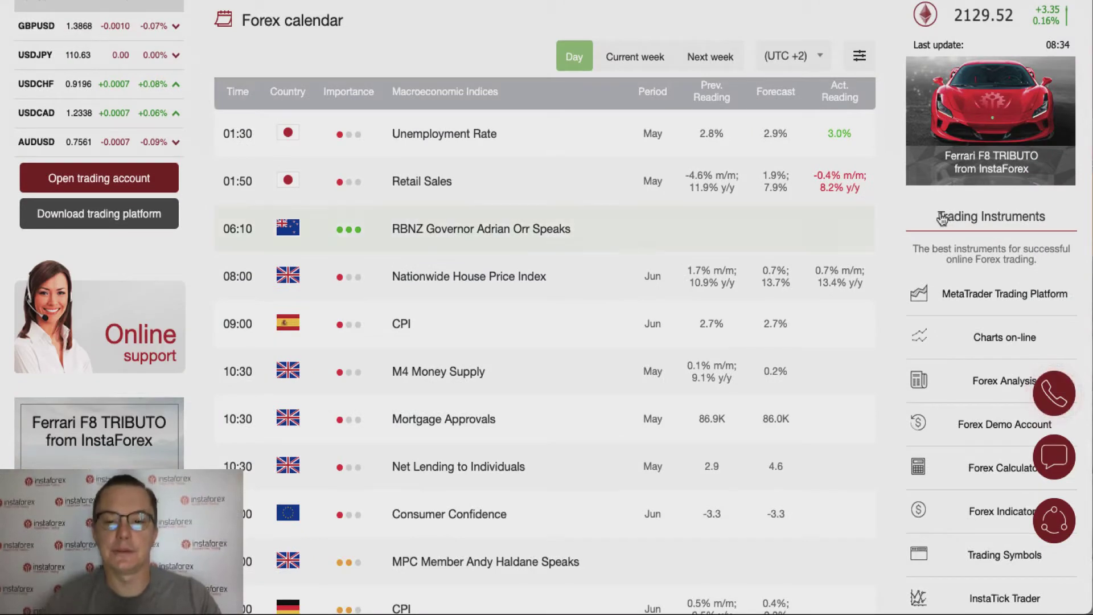
{"action": "scroll", "coordinate": [590, 349], "scroll_direction": "down", "scroll_amount": 2}
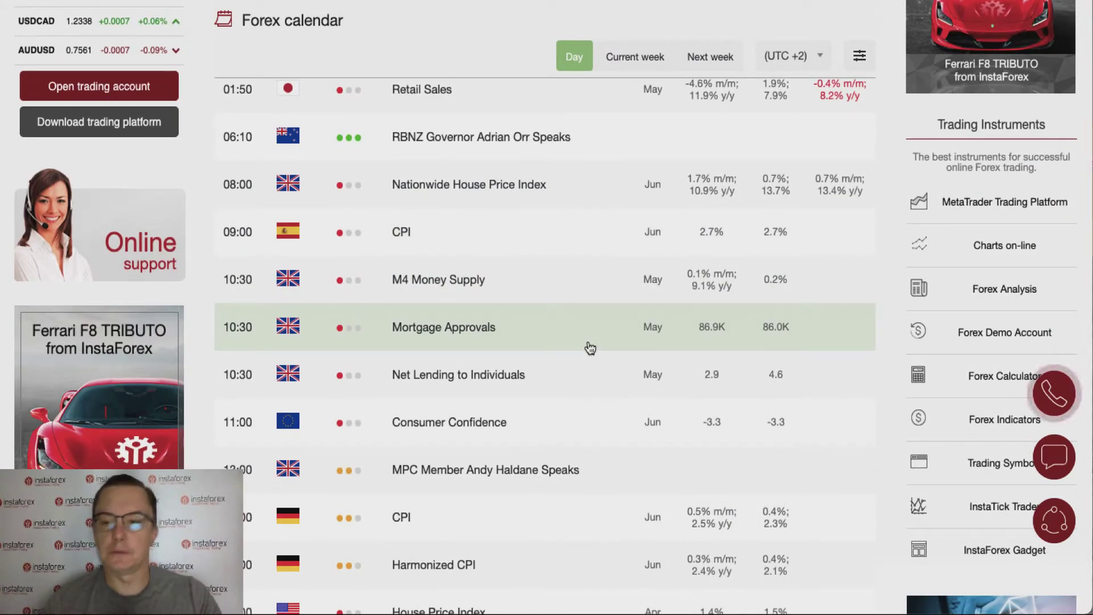
{"action": "scroll", "coordinate": [590, 349], "scroll_direction": "down", "scroll_amount": 2}
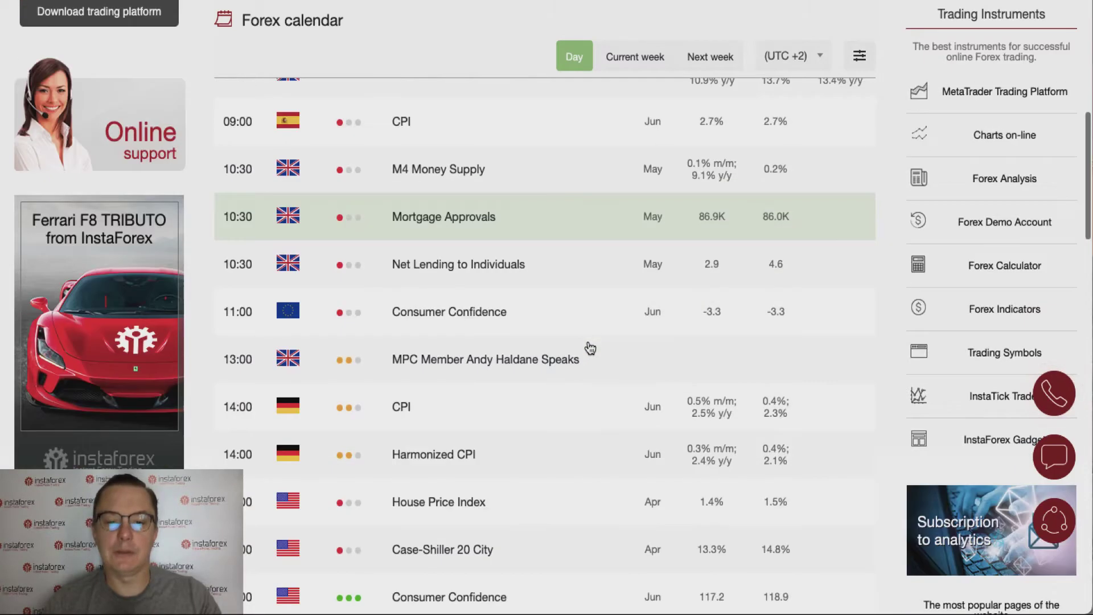
{"action": "scroll", "coordinate": [590, 349], "scroll_direction": "up", "scroll_amount": 6}
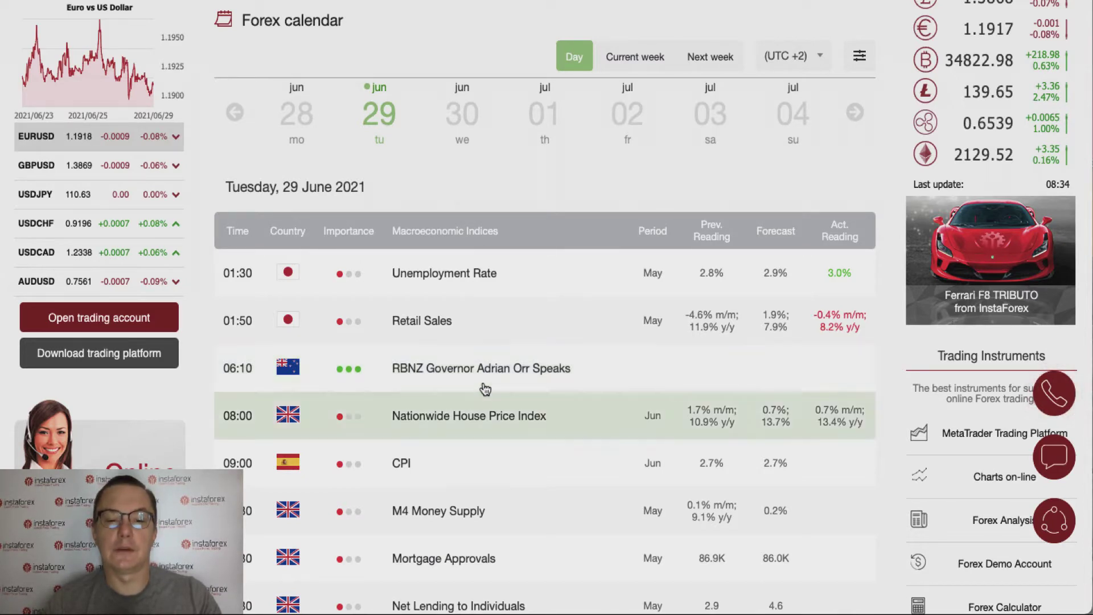
{"action": "scroll", "coordinate": [516, 446], "scroll_direction": "down", "scroll_amount": 2}
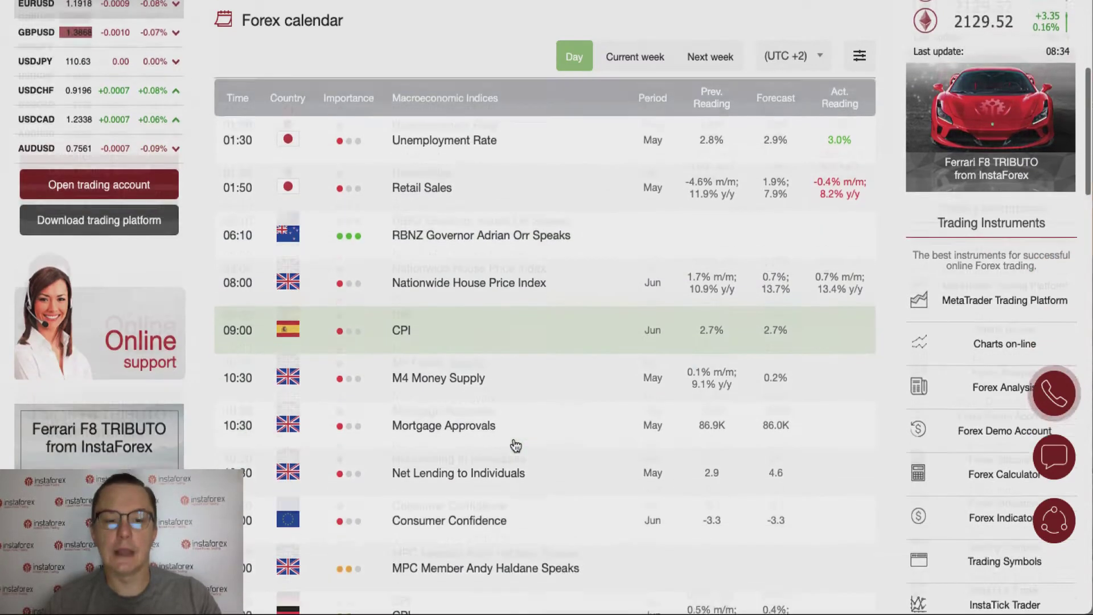
{"action": "scroll", "coordinate": [516, 446], "scroll_direction": "down", "scroll_amount": 3}
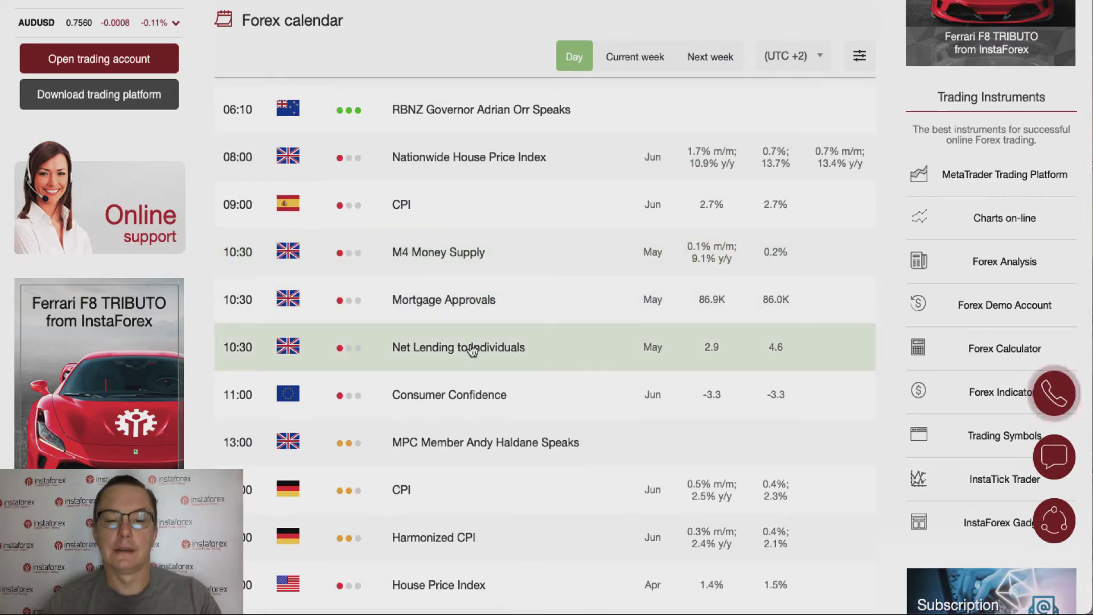
{"action": "scroll", "coordinate": [473, 350], "scroll_direction": "down", "scroll_amount": 3}
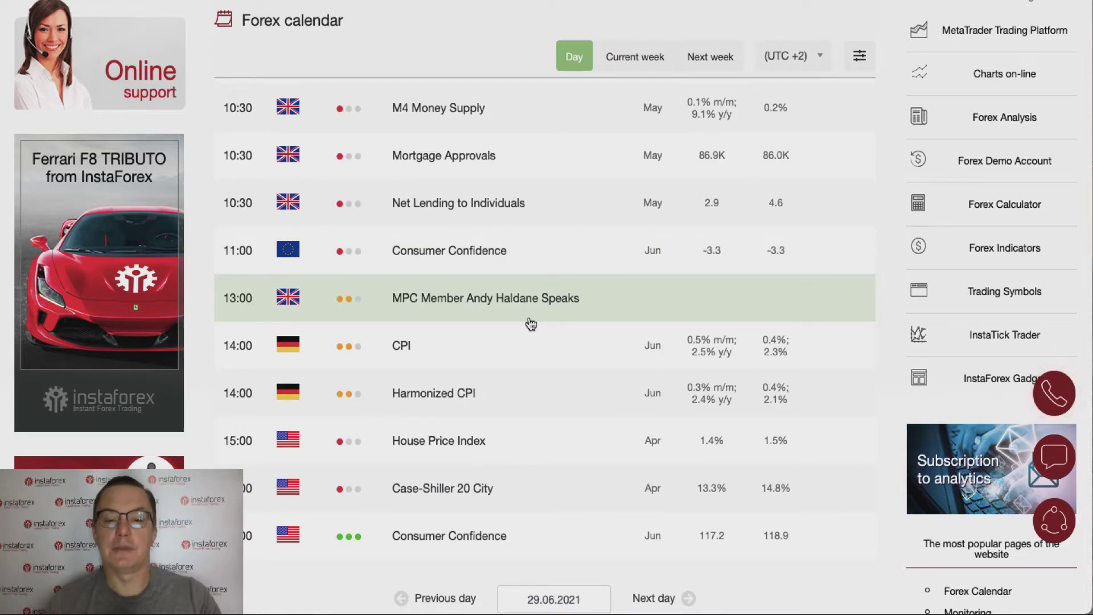
{"action": "scroll", "coordinate": [531, 323], "scroll_direction": "down", "scroll_amount": 1}
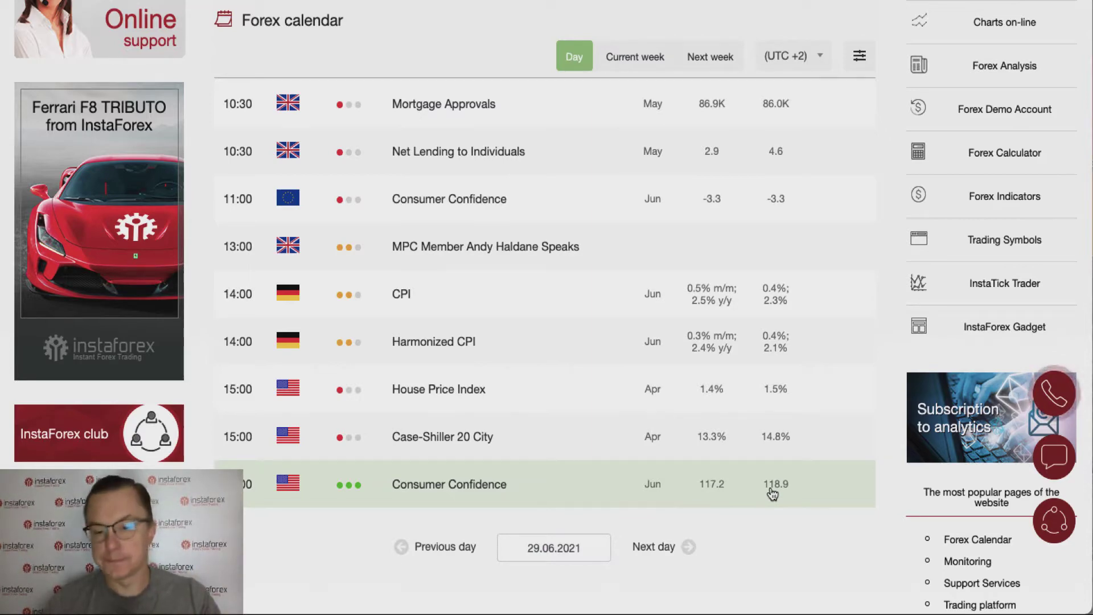
{"action": "scroll", "coordinate": [772, 493], "scroll_direction": "up", "scroll_amount": 12}
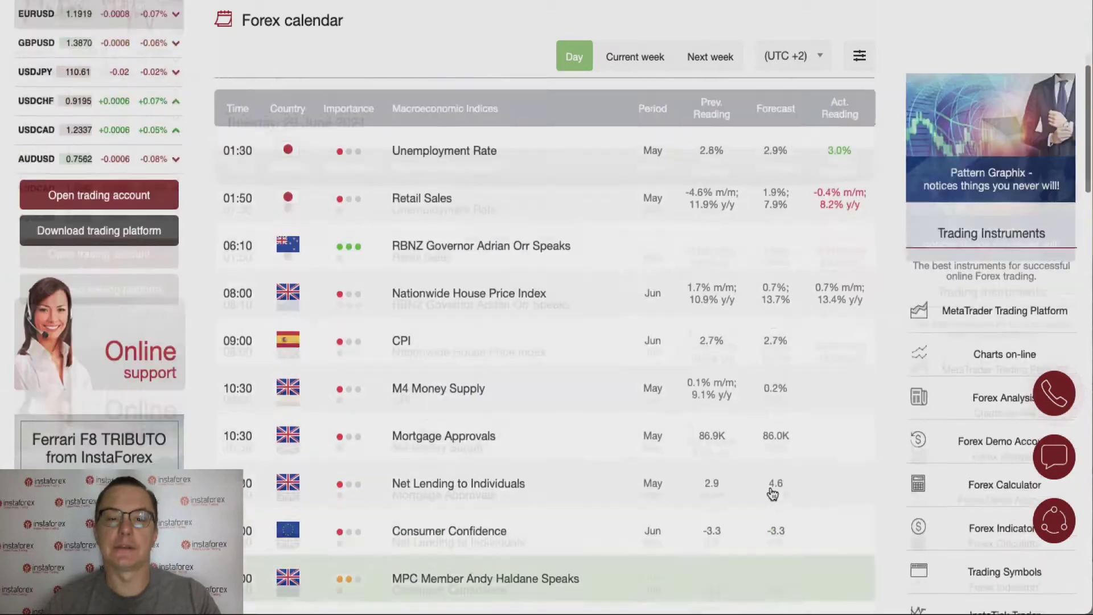
{"action": "scroll", "coordinate": [772, 493], "scroll_direction": "down", "scroll_amount": 4}
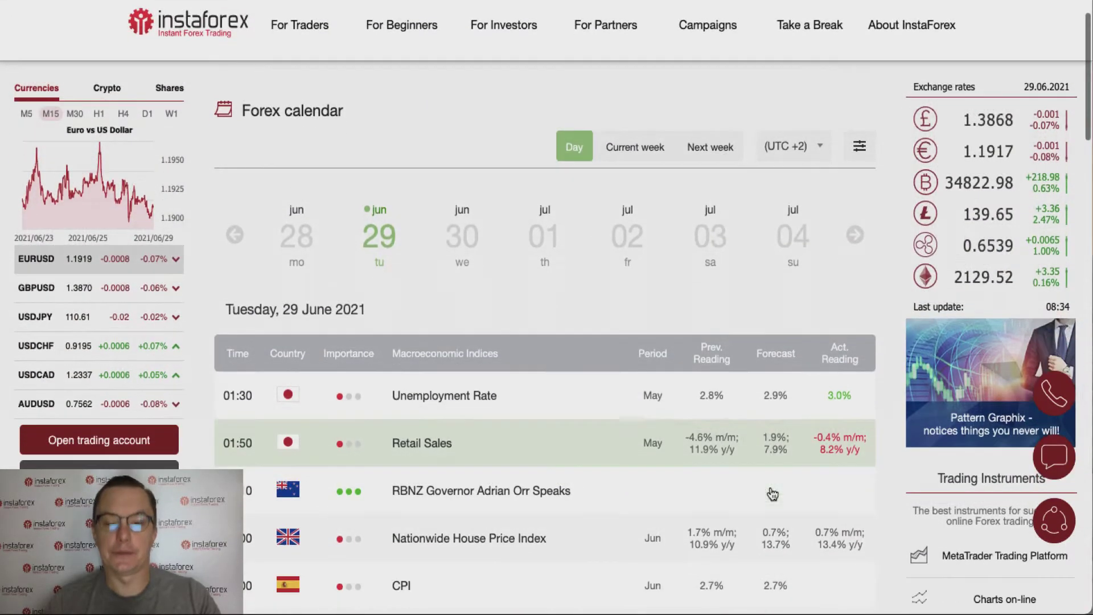
{"action": "scroll", "coordinate": [772, 493], "scroll_direction": "down", "scroll_amount": 2}
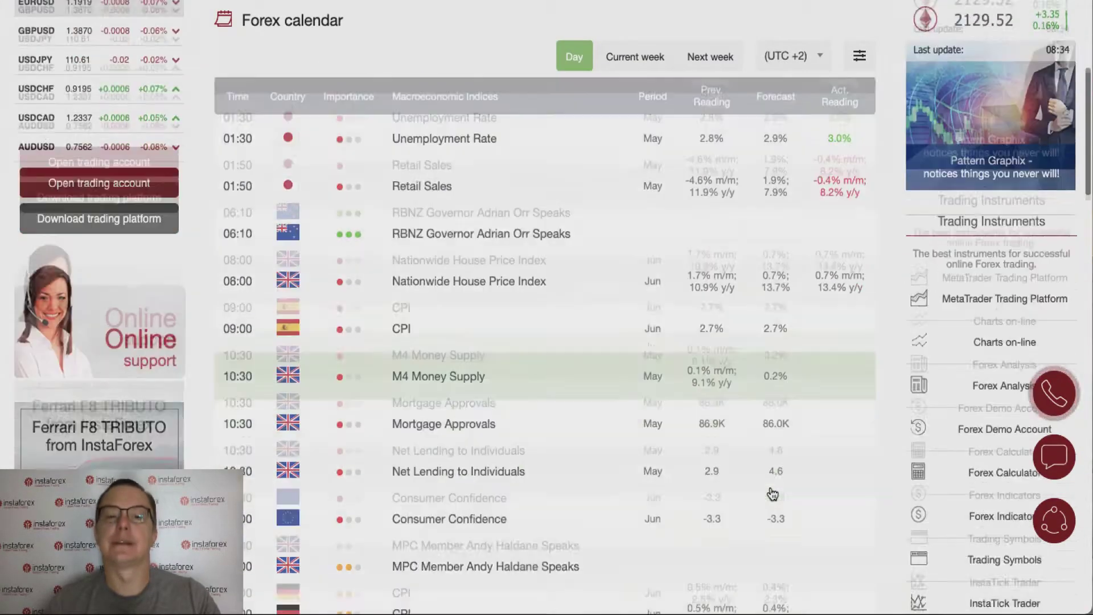
{"action": "scroll", "coordinate": [772, 493], "scroll_direction": "up", "scroll_amount": 2}
{"action": "scroll", "coordinate": [772, 493], "scroll_direction": "up", "scroll_amount": 3}
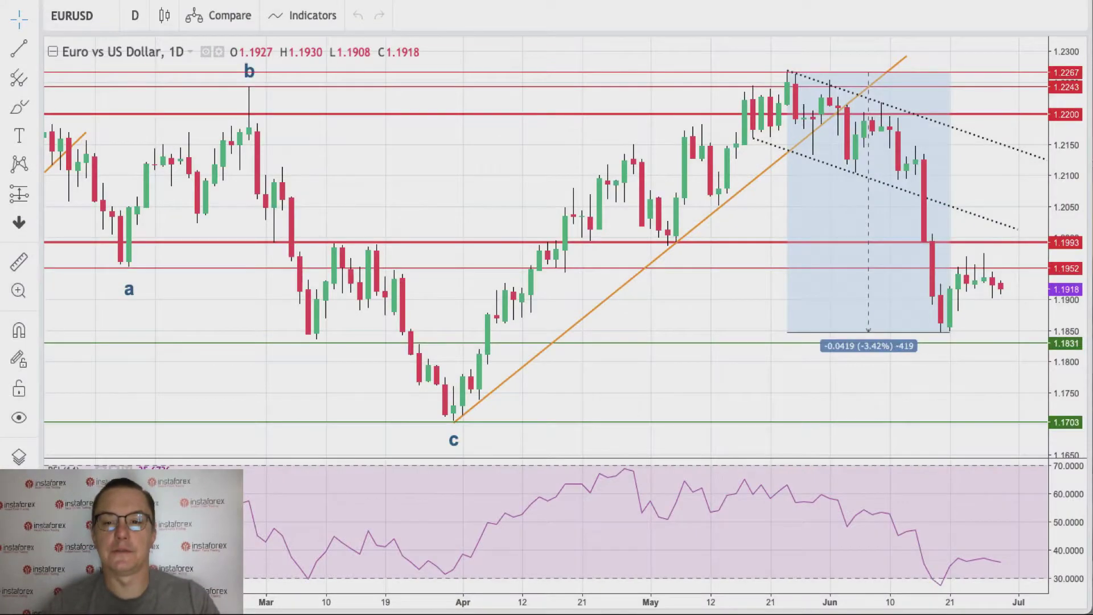
Switch the daily EURUSD chart to the USDJPY pair
{"action": "left_click", "coordinate": [103, 17]}
{"action": "type", "text": "USDJPY"}
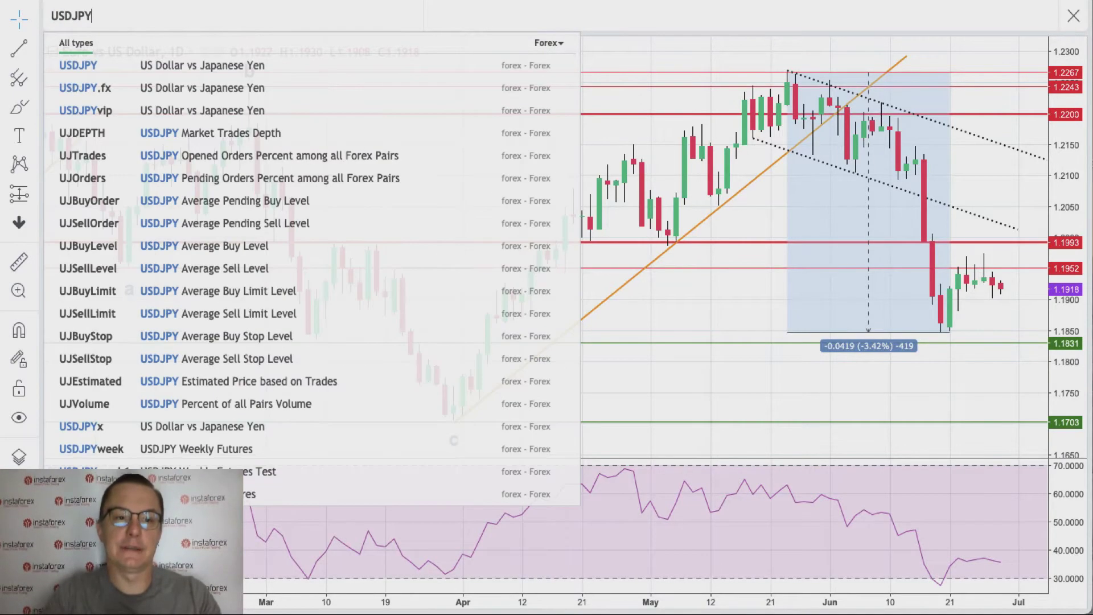
{"action": "key", "text": "Return"}
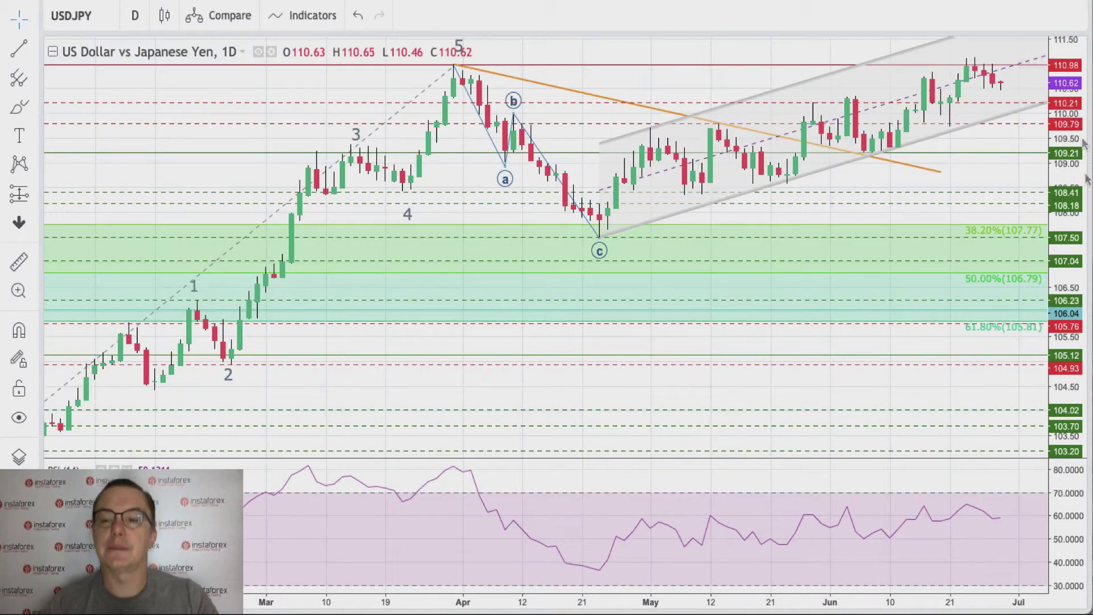
Draw a Fib Retracement on the USDJPY chart from the 21 June low at about 109.73 up to the recent high at about 111.12
{"action": "left_click_drag", "start_coordinate": [1067, 177], "coordinate": [1067, 197]}
{"action": "left_click_drag", "start_coordinate": [979, 217], "coordinate": [932, 301]}
{"action": "left_click_drag", "start_coordinate": [1064, 378], "coordinate": [1063, 364]}
{"action": "left_click_drag", "start_coordinate": [1009, 285], "coordinate": [1008, 187]}
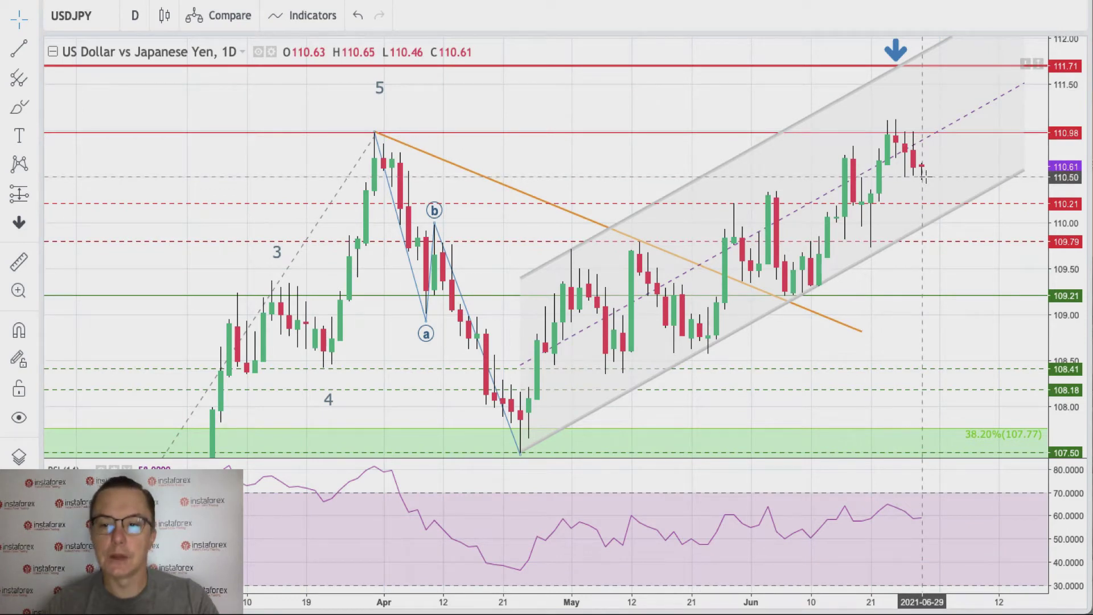
{"action": "left_click_drag", "start_coordinate": [1065, 263], "coordinate": [1068, 188]}
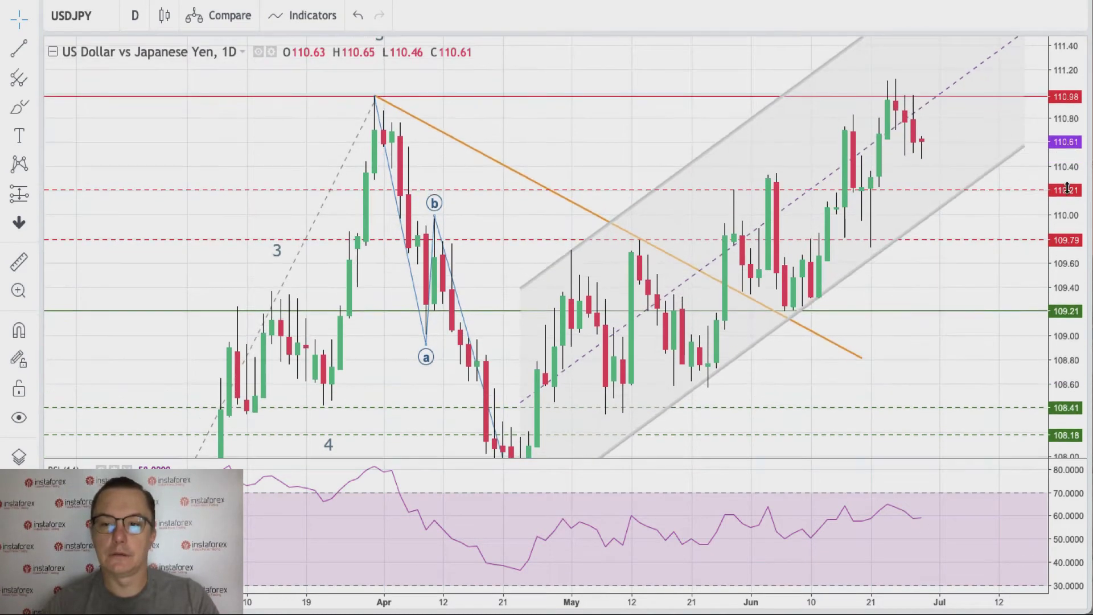
{"action": "left_click_drag", "start_coordinate": [1019, 145], "coordinate": [1001, 154]}
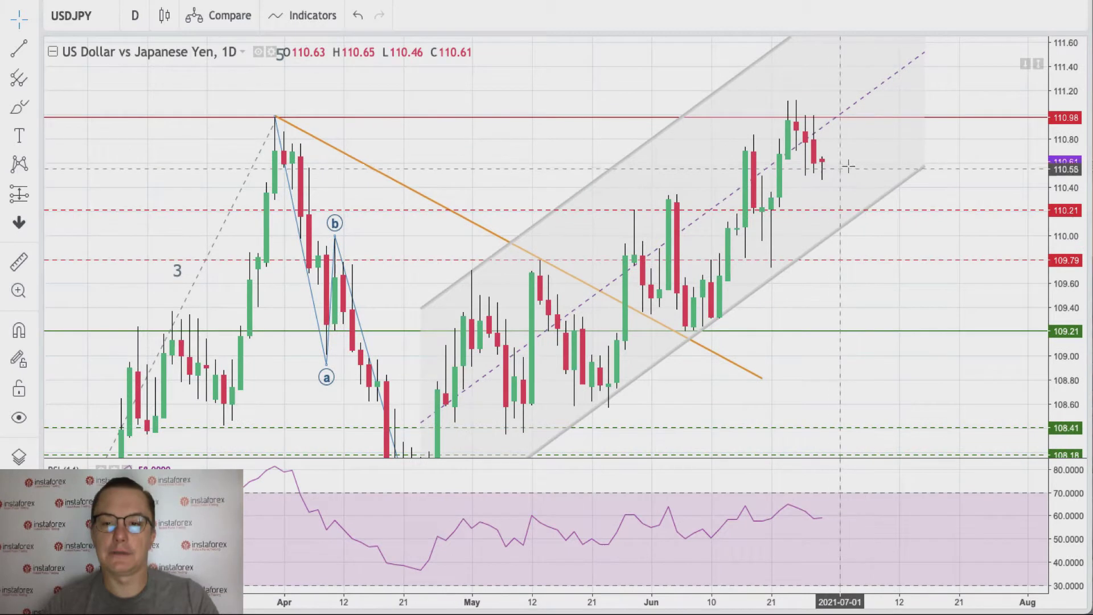
{"action": "left_click", "coordinate": [32, 83]}
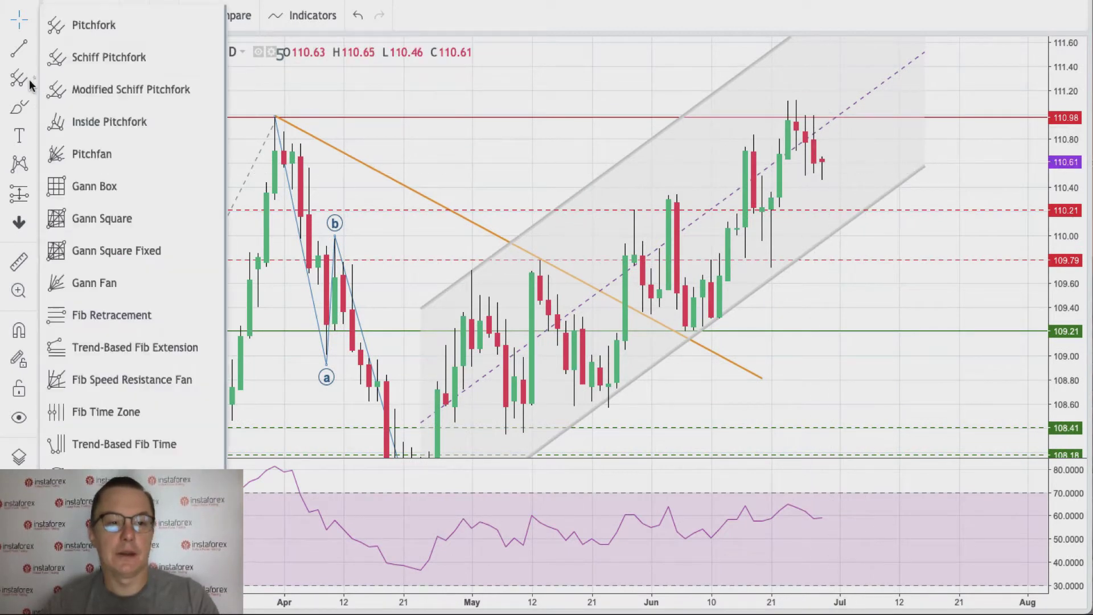
{"action": "left_click", "coordinate": [86, 347]}
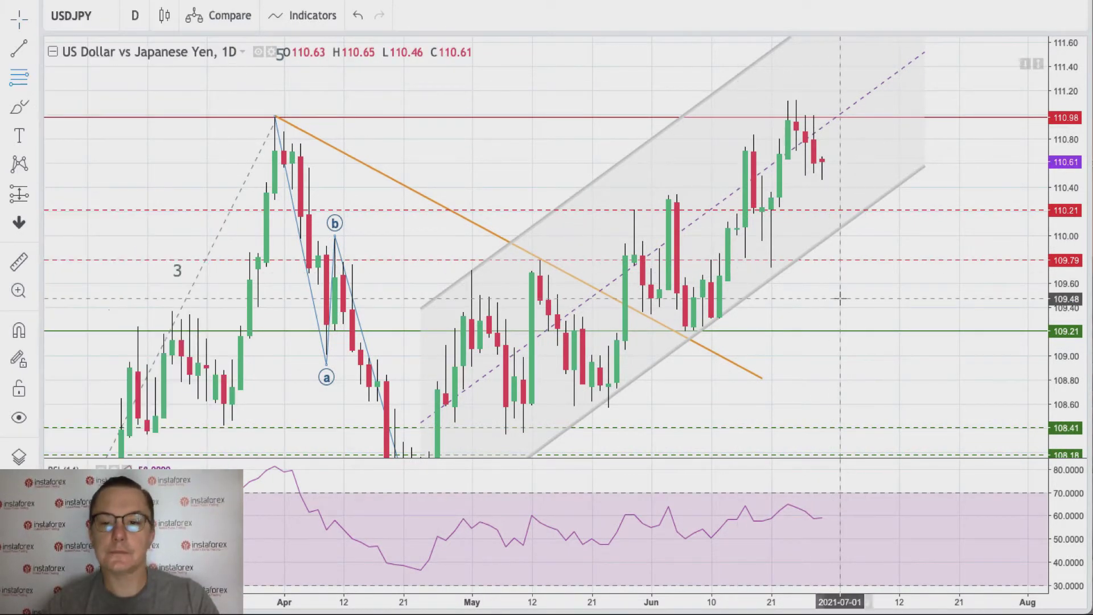
{"action": "left_click", "coordinate": [771, 268]}
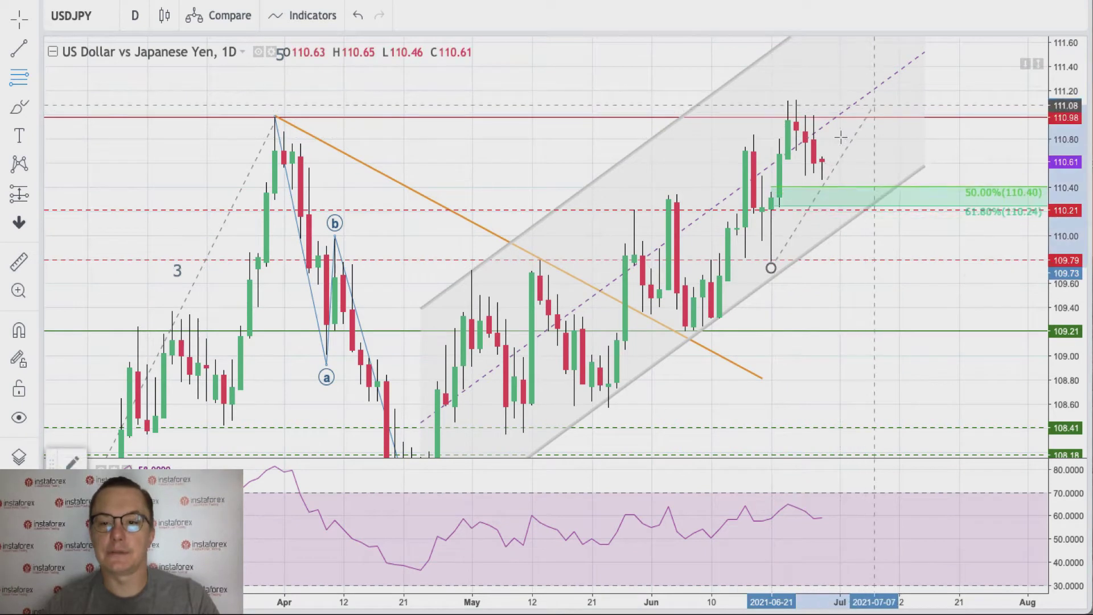
{"action": "left_click", "coordinate": [873, 100]}
{"action": "left_click", "coordinate": [814, 190]}
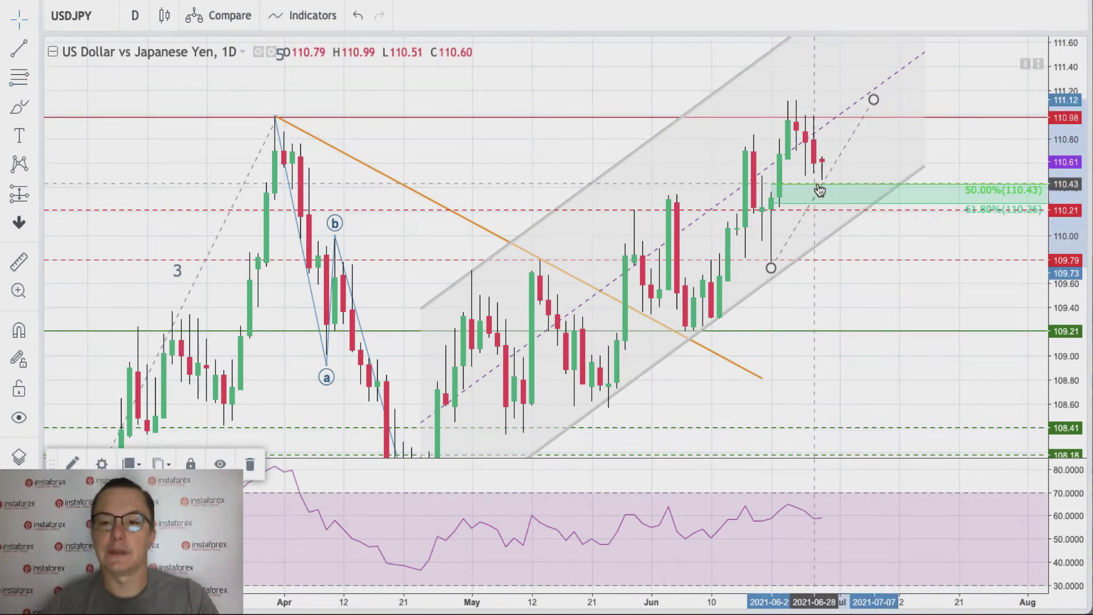
{"action": "left_click", "coordinate": [967, 160]}
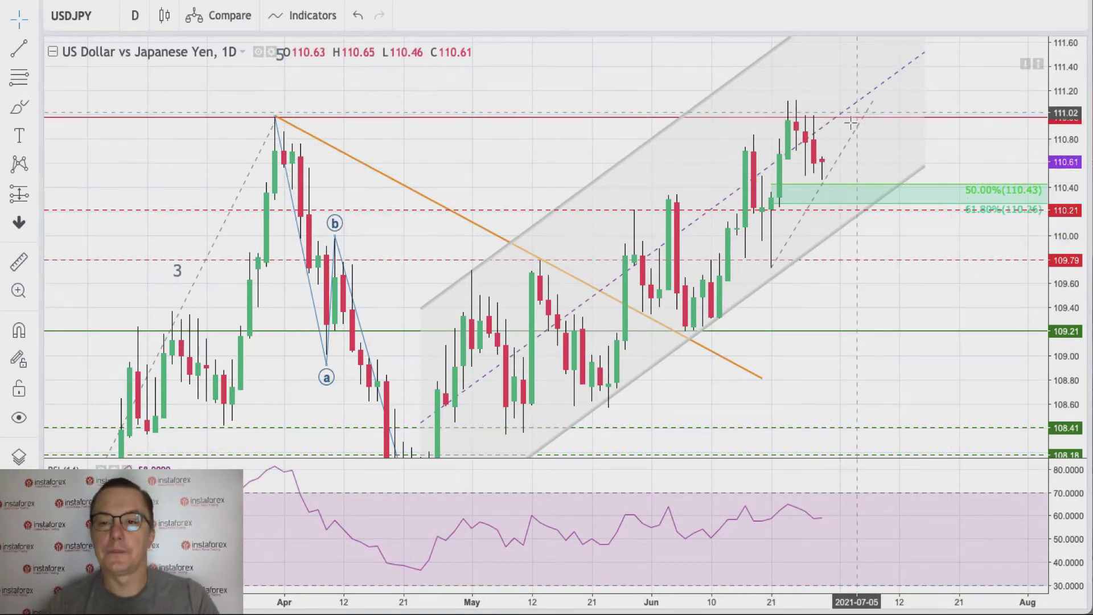
{"action": "left_click", "coordinate": [874, 100]}
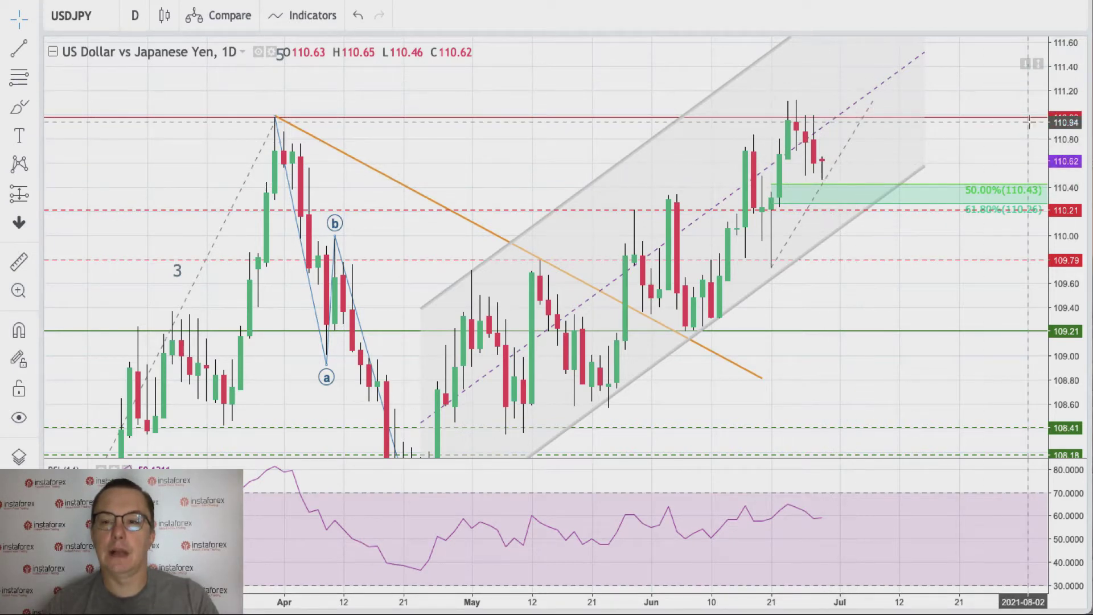
Switch the daily USDJPY chart to the GBPJPY pair
{"action": "left_click_drag", "start_coordinate": [1066, 91], "coordinate": [1069, 127]}
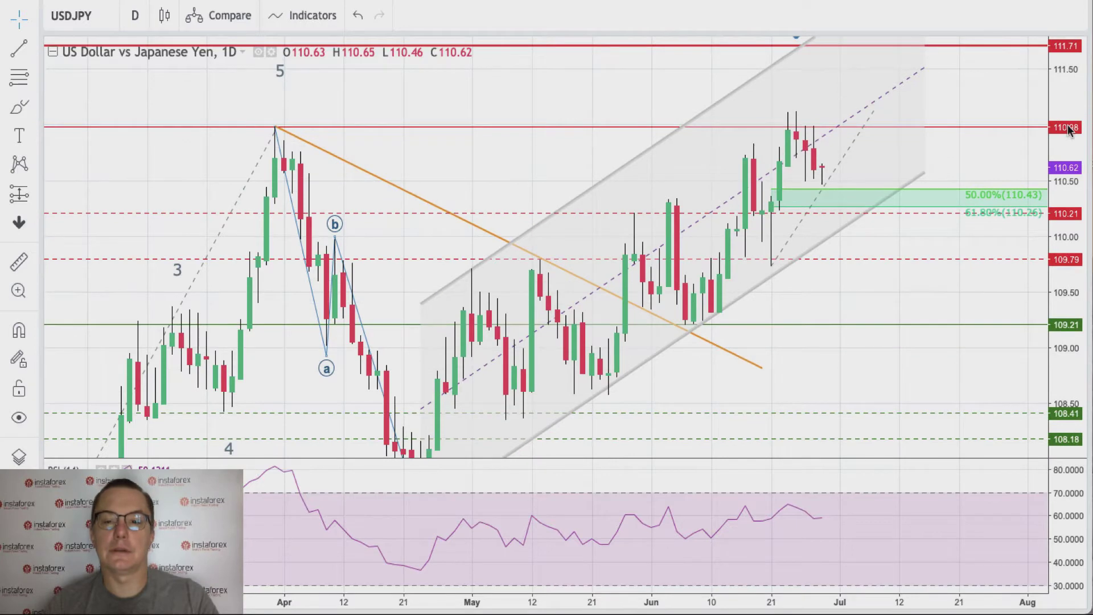
{"action": "left_click_drag", "start_coordinate": [537, 164], "coordinate": [538, 161]}
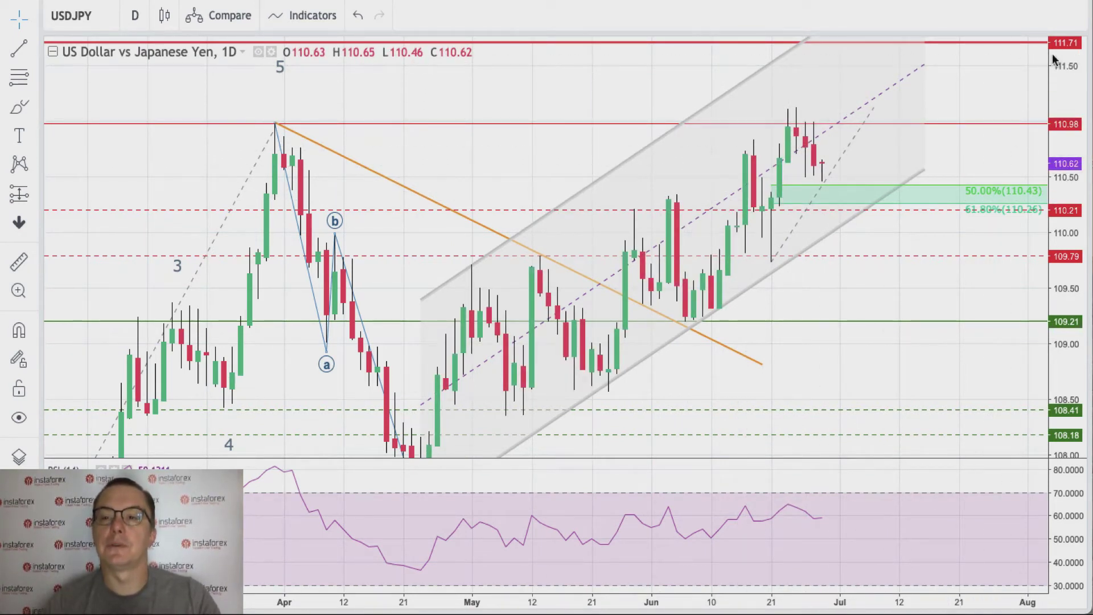
{"action": "left_click", "coordinate": [104, 15]}
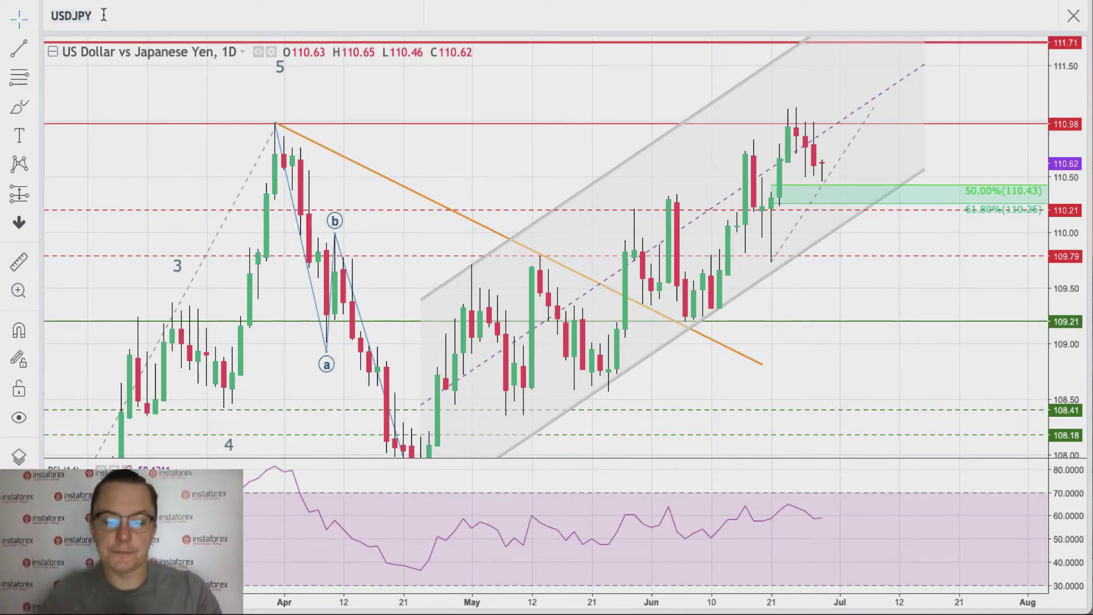
{"action": "type", "text": "GBPJO"}
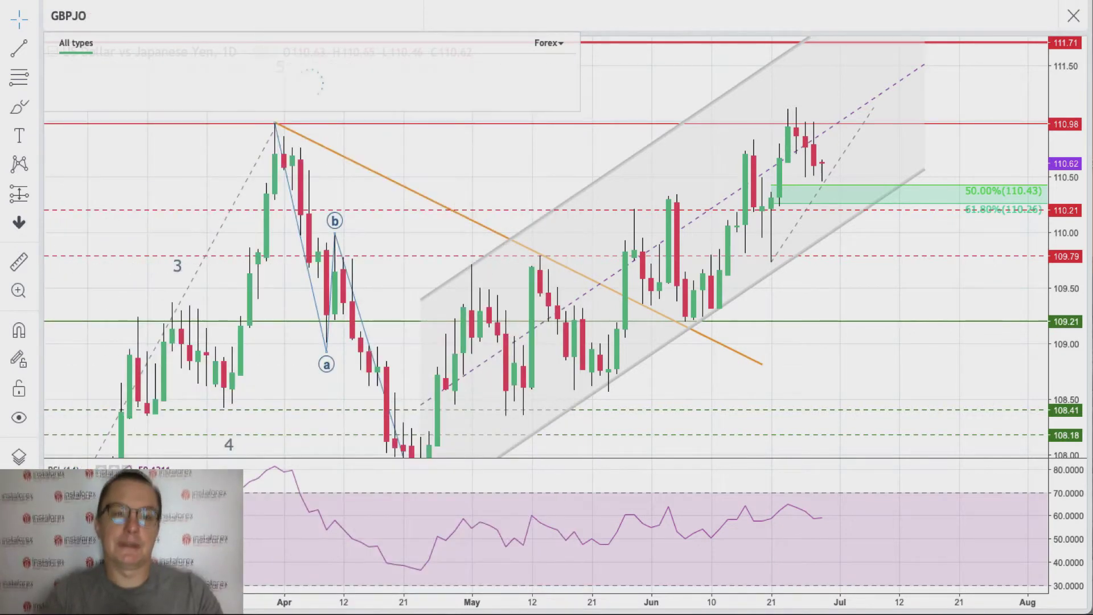
{"action": "key", "text": "BackSpace"}
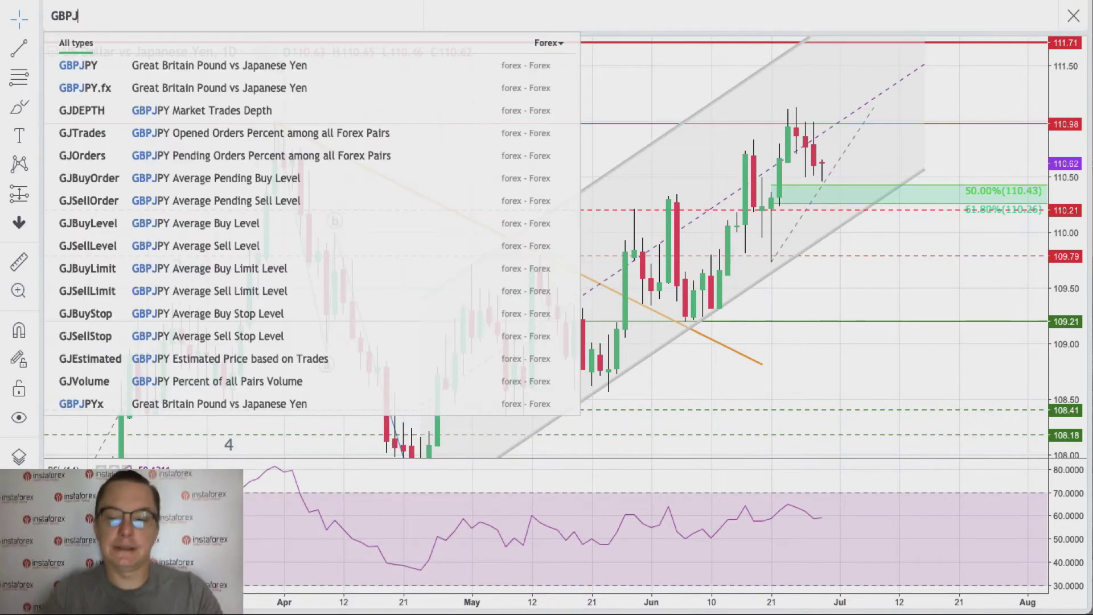
{"action": "type", "text": "PY"}
{"action": "key", "text": "Return"}
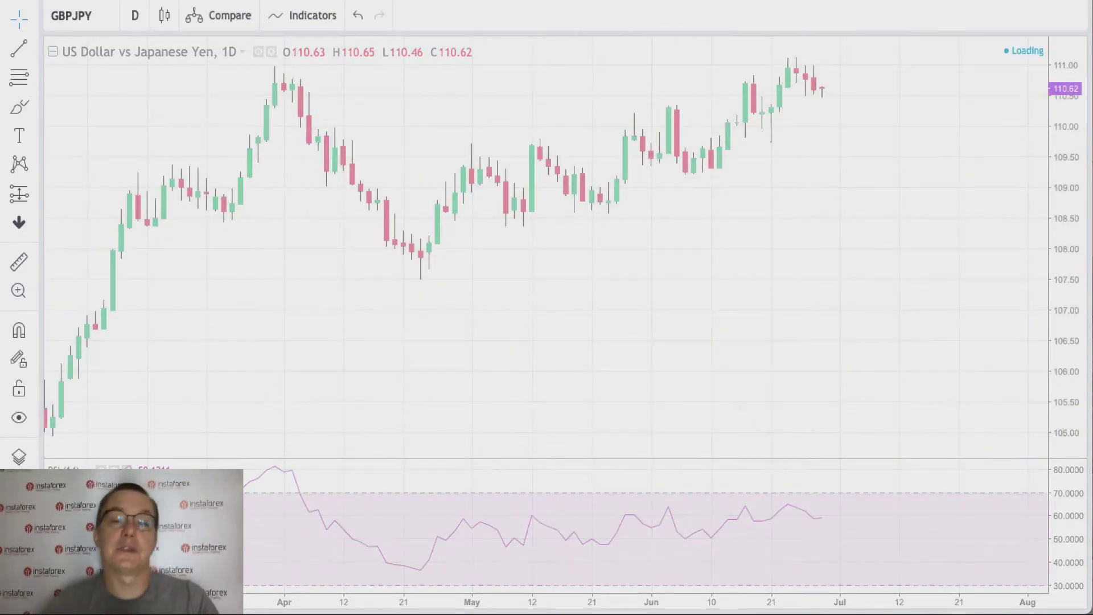
Add a Horizontal Ray on the GBPJPY chart starting at the late-June swing high, at about 155.13
{"action": "left_click_drag", "start_coordinate": [1065, 98], "coordinate": [1062, 156]}
{"action": "left_click_drag", "start_coordinate": [976, 142], "coordinate": [945, 183]}
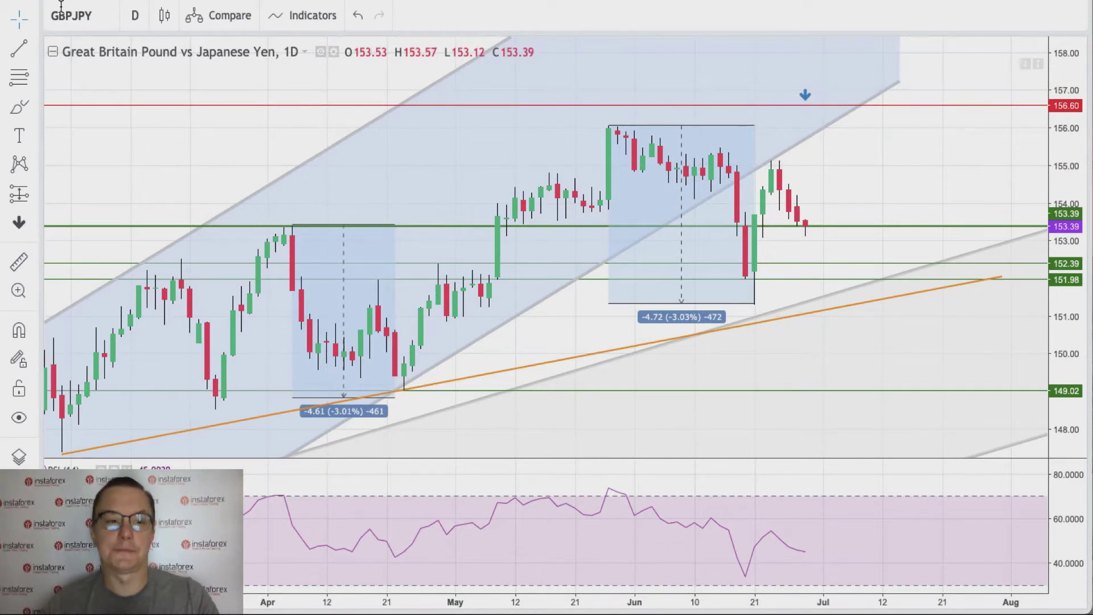
{"action": "left_click", "coordinate": [35, 49]}
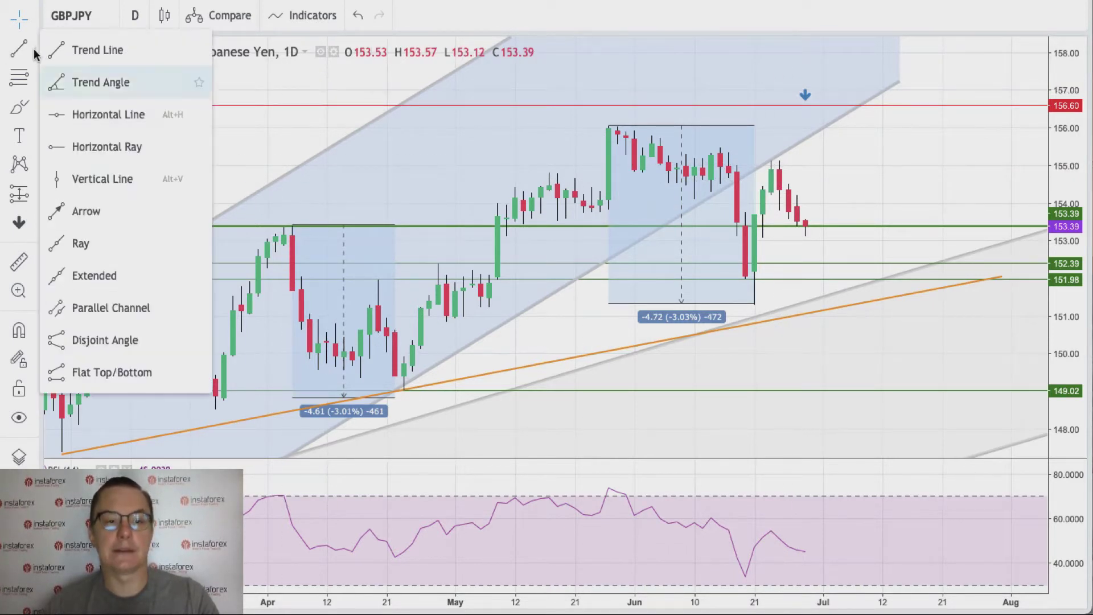
{"action": "left_click", "coordinate": [73, 145]}
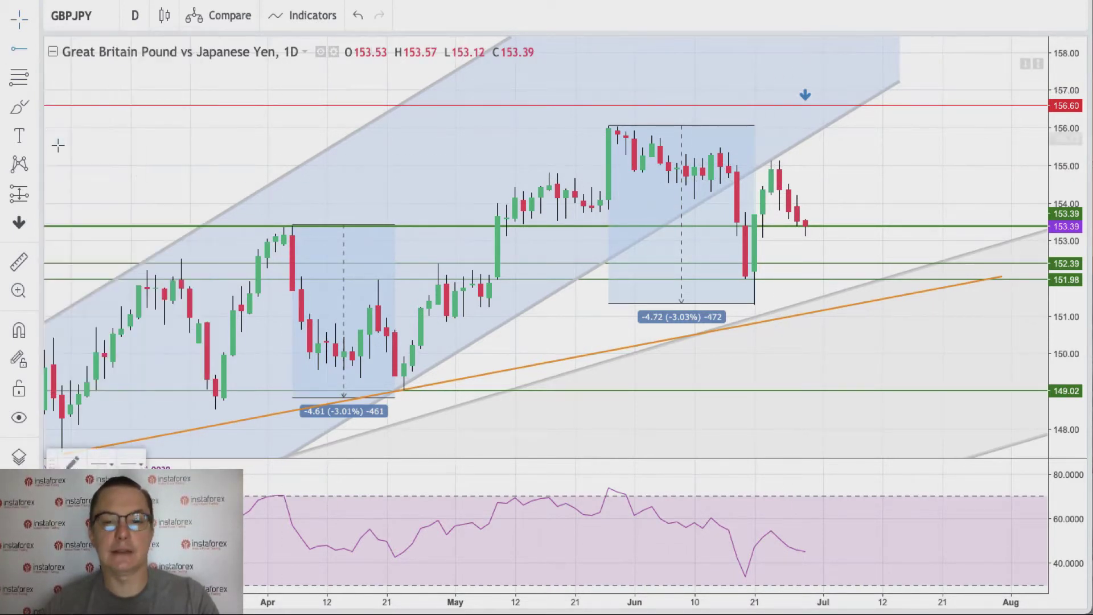
{"action": "left_click", "coordinate": [772, 161]}
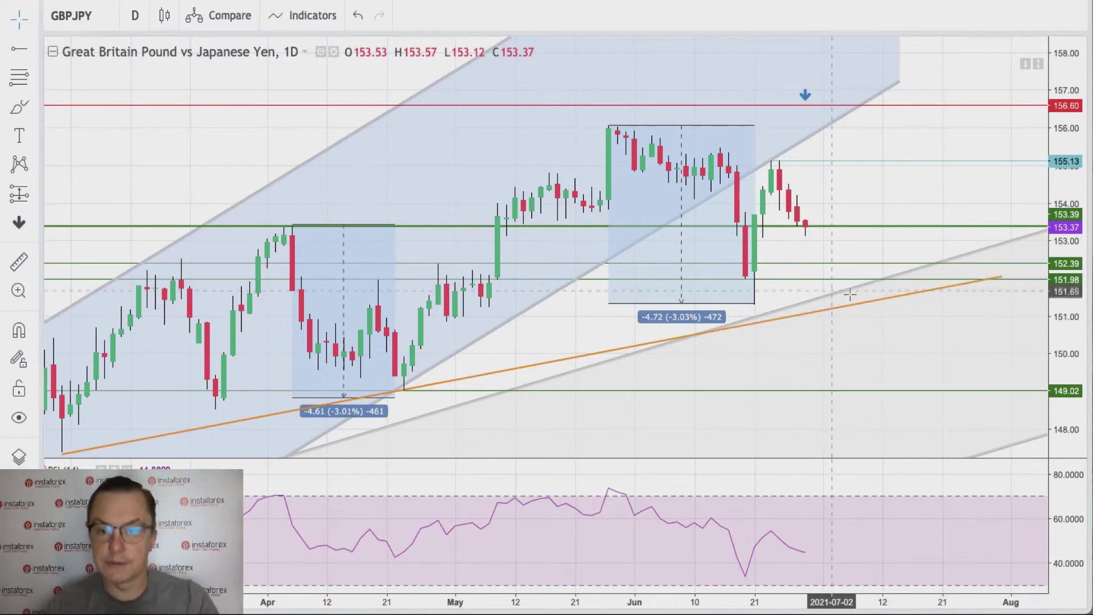
Lower the green horizontal support line at 151.98 on the GBPJPY chart and set its price to 151.29
{"action": "left_click_drag", "start_coordinate": [832, 286], "coordinate": [831, 305]}
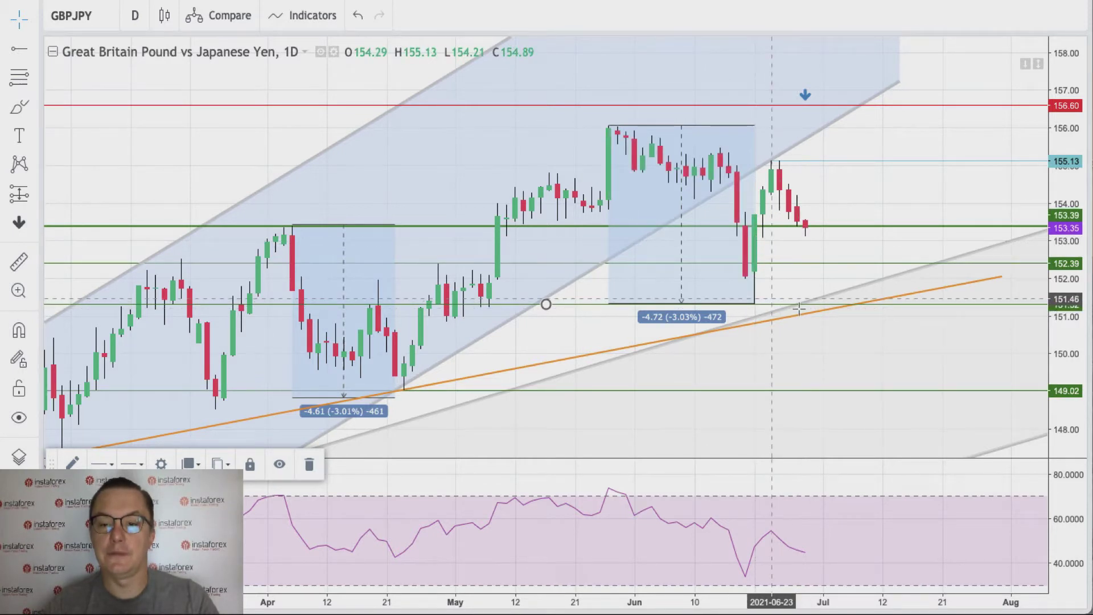
{"action": "double_click", "coordinate": [769, 309]}
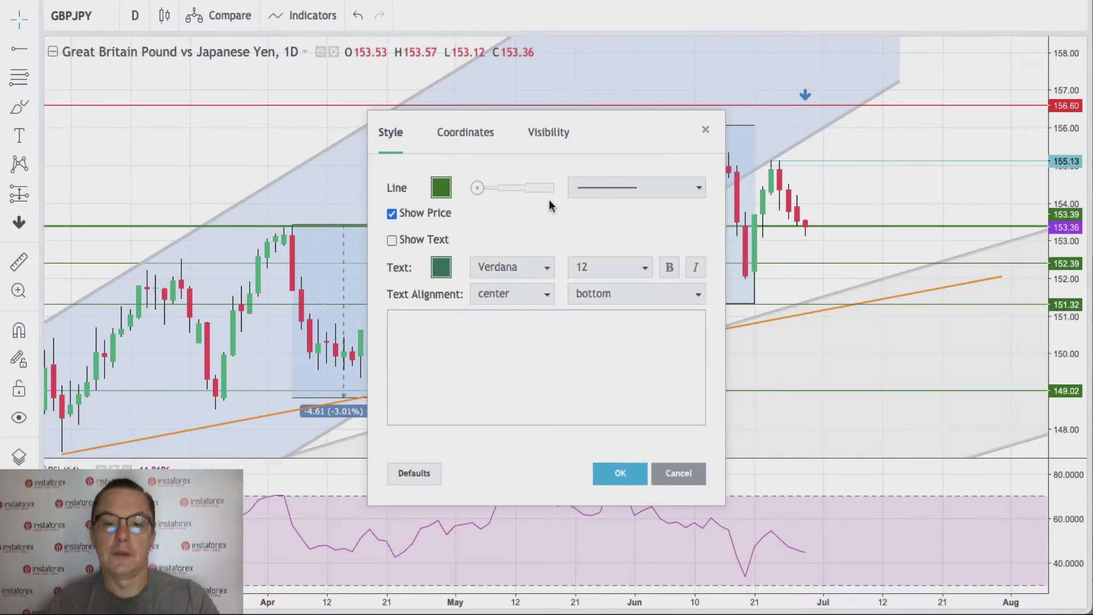
{"action": "left_click", "coordinate": [465, 136]}
{"action": "left_click", "coordinate": [461, 187]}
{"action": "key", "text": "BackSpace"}
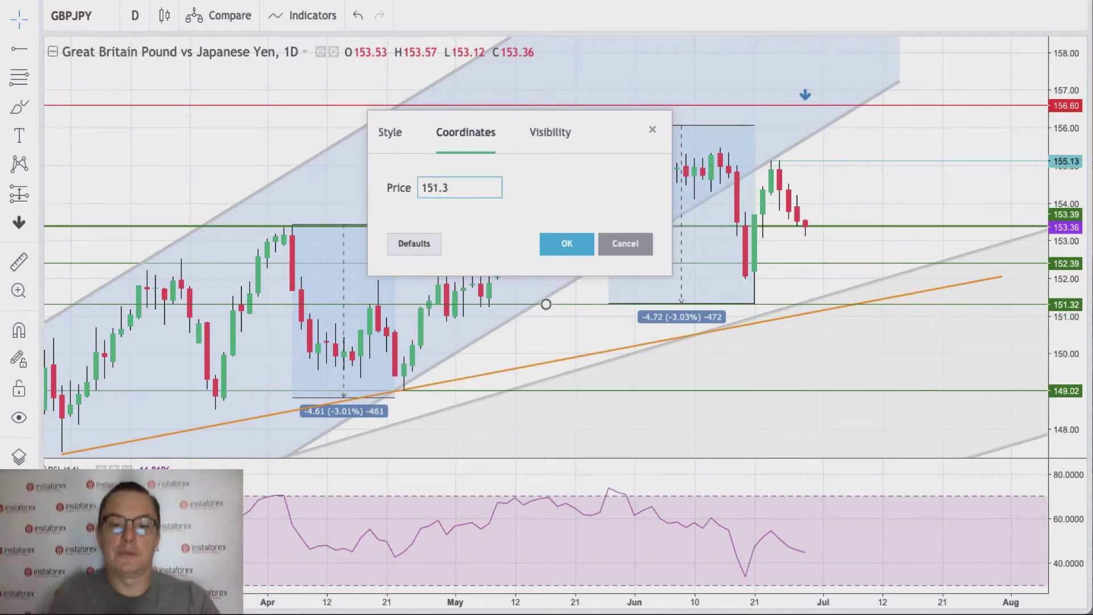
{"action": "type", "text": "29"}
{"action": "key", "text": "Return"}
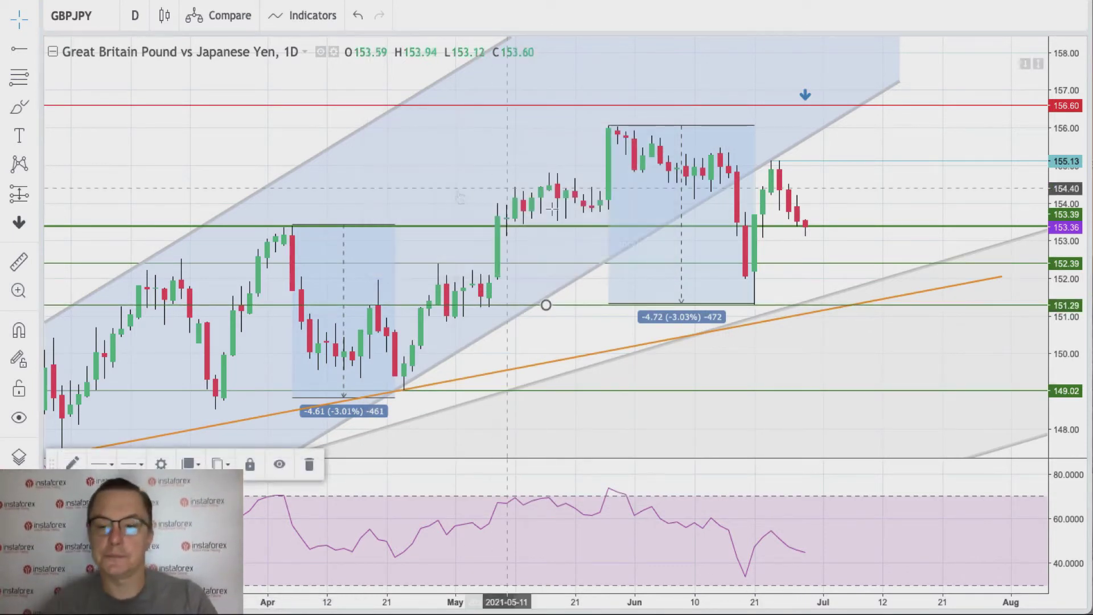
{"action": "left_click", "coordinate": [881, 391]}
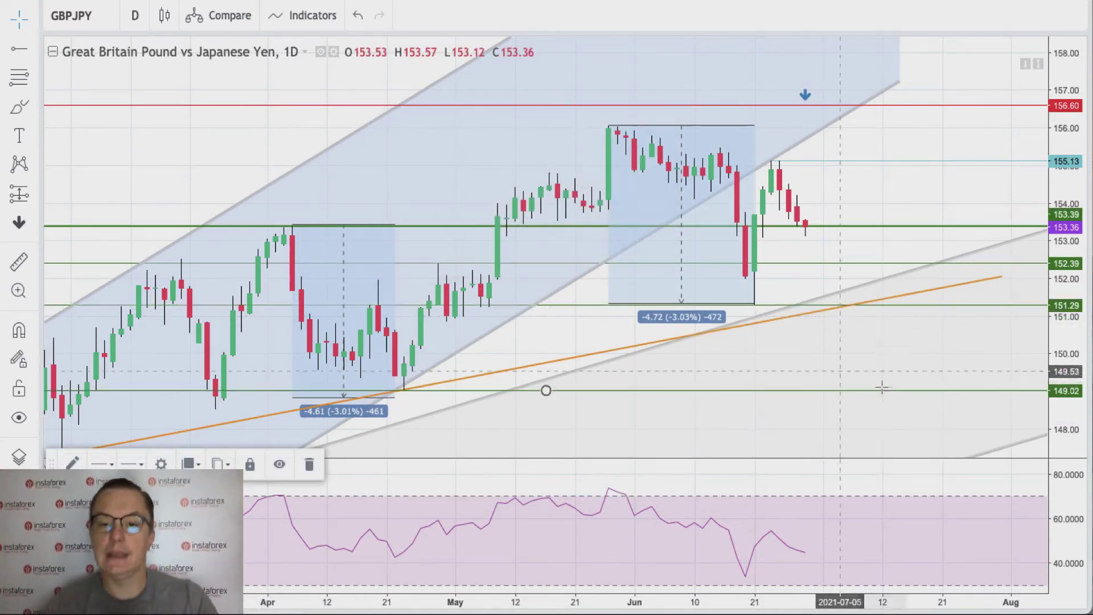
Extend the June price range measurement on the GBPJPY chart down to the 151.29 support line
{"action": "left_click", "coordinate": [675, 306]}
{"action": "left_click_drag", "start_coordinate": [755, 303], "coordinate": [754, 305]}
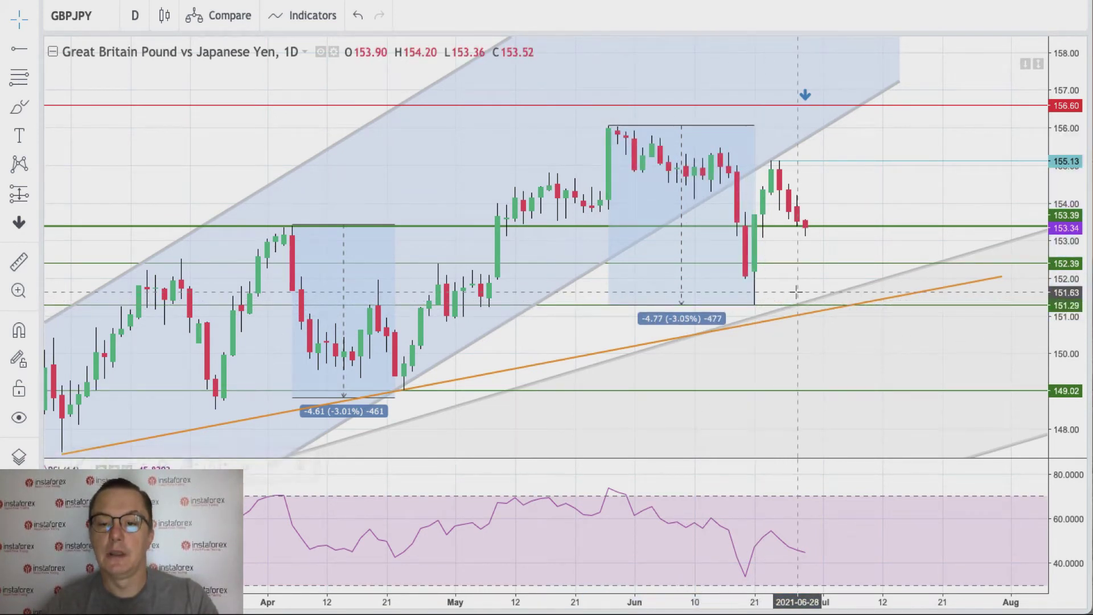
{"action": "double_click", "coordinate": [793, 292]}
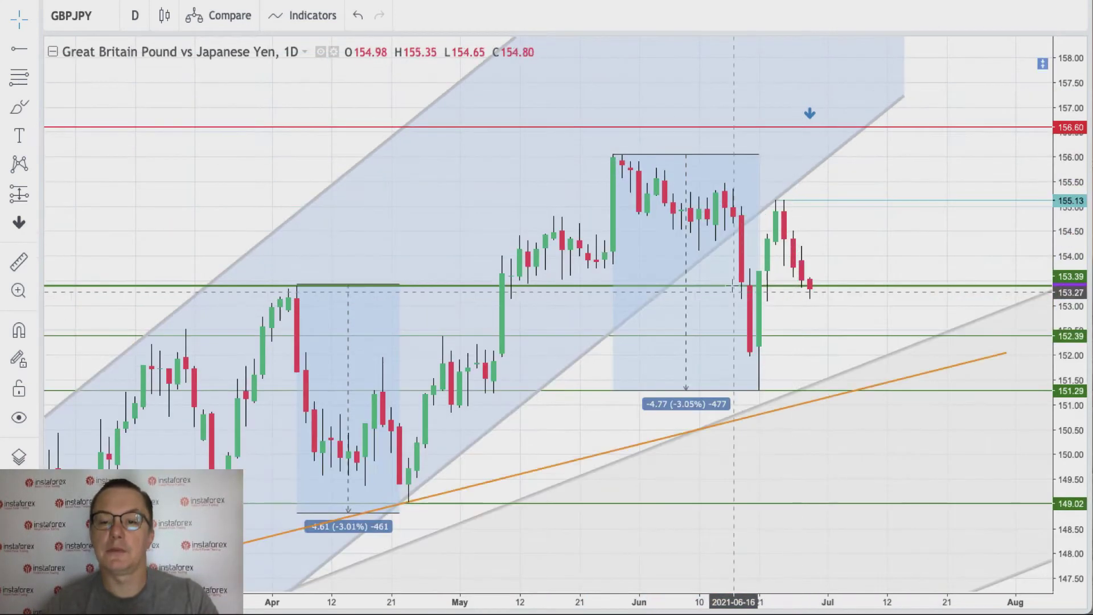
{"action": "double_click", "coordinate": [1044, 63]}
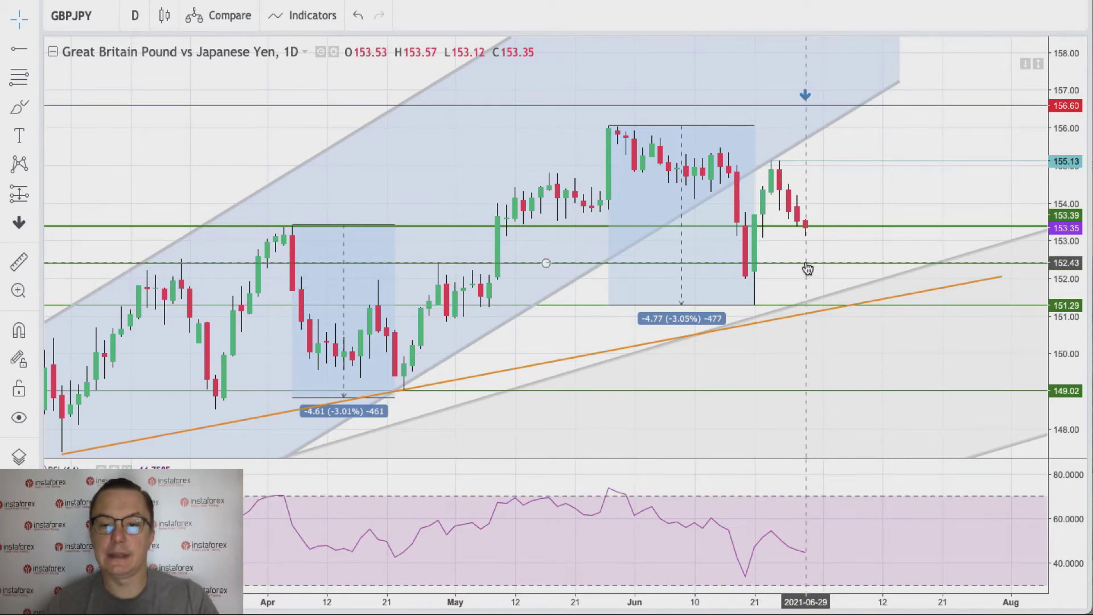
Draw a Fib Retracement on the GBPJPY chart from the 21 June low at 151.29 up to the 155.13 resistance level
{"action": "left_click", "coordinate": [23, 75]}
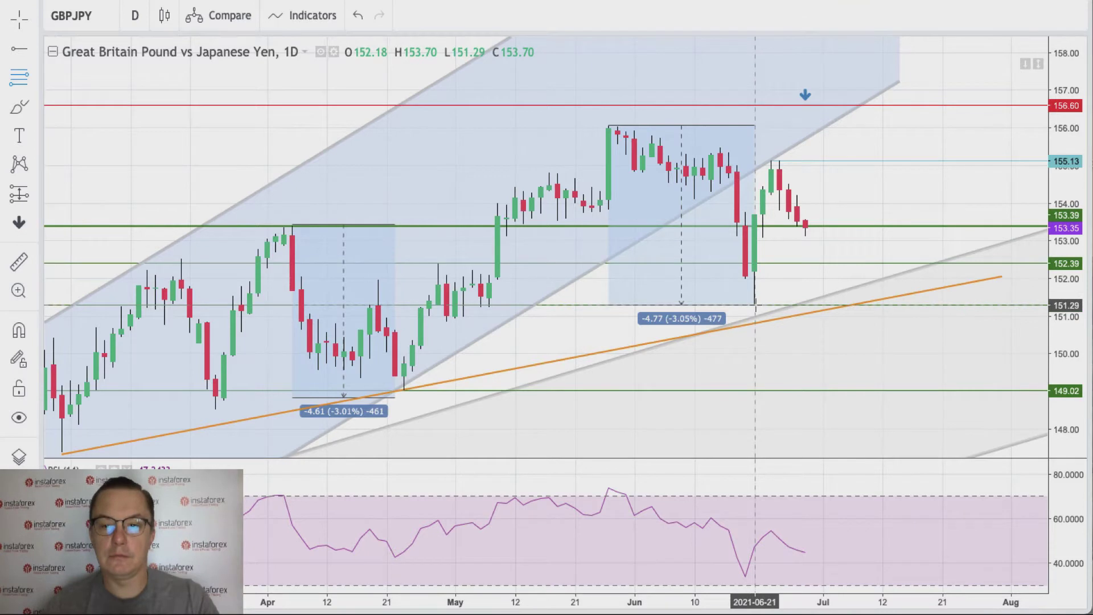
{"action": "left_click", "coordinate": [755, 305]}
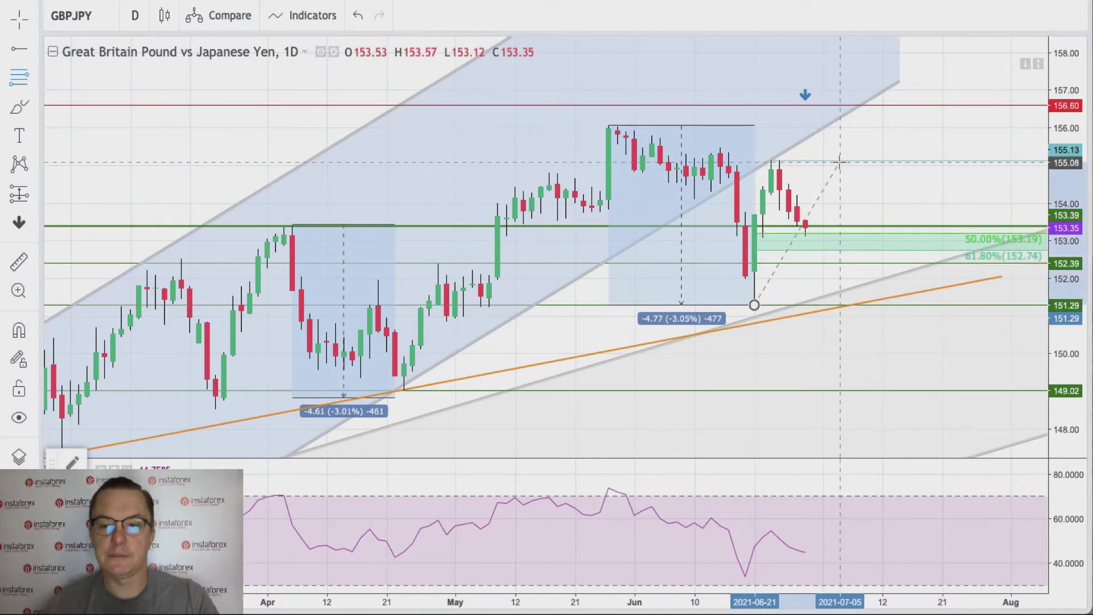
{"action": "left_click", "coordinate": [839, 161]}
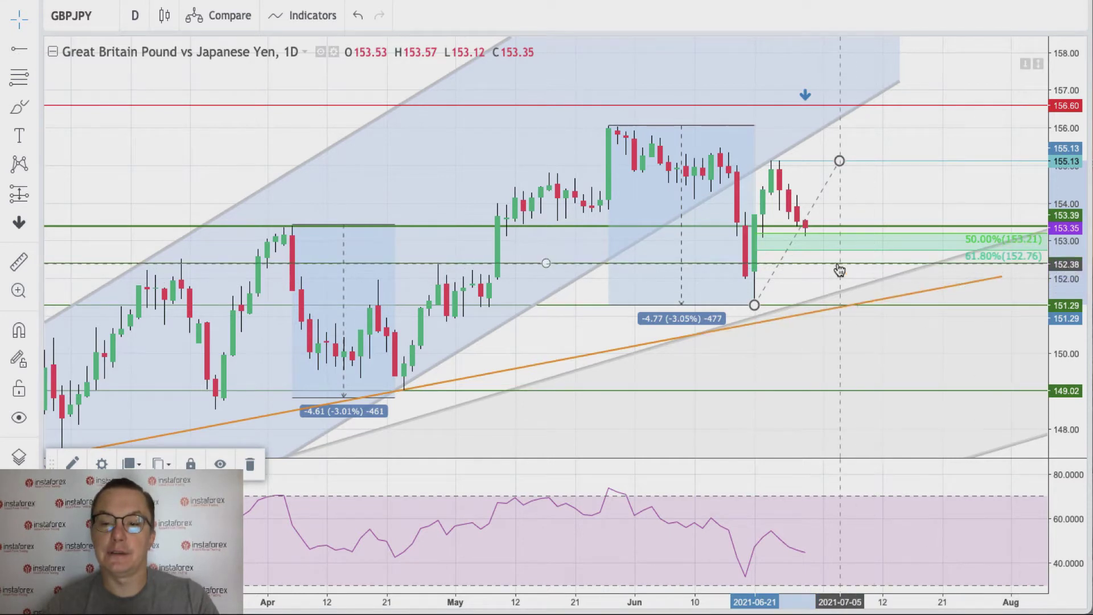
{"action": "left_click_drag", "start_coordinate": [840, 270], "coordinate": [837, 270]}
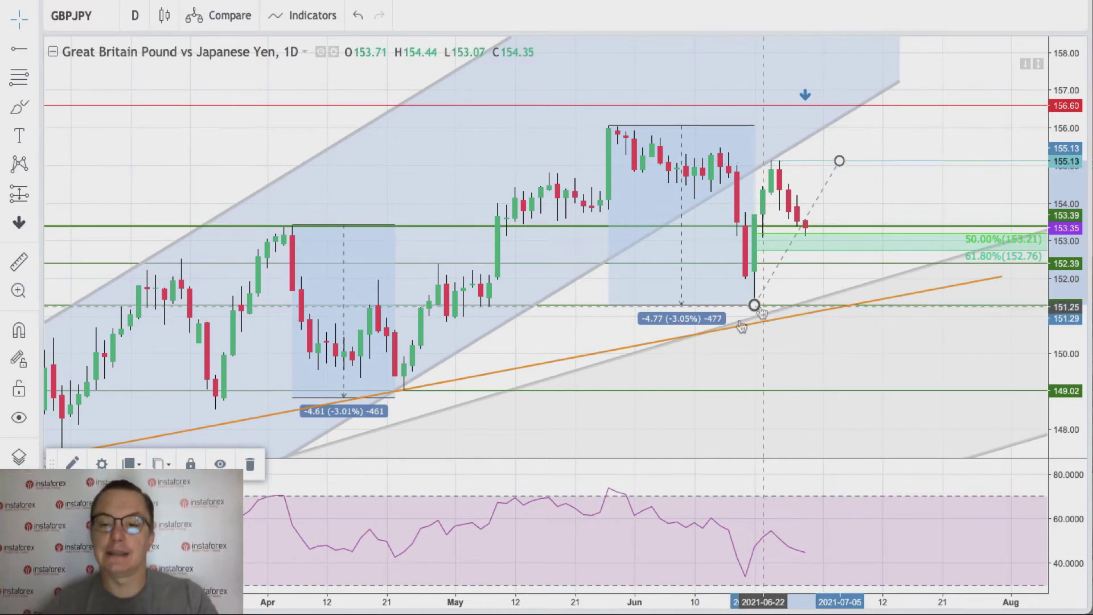
{"action": "left_click_drag", "start_coordinate": [1075, 348], "coordinate": [1075, 398]}
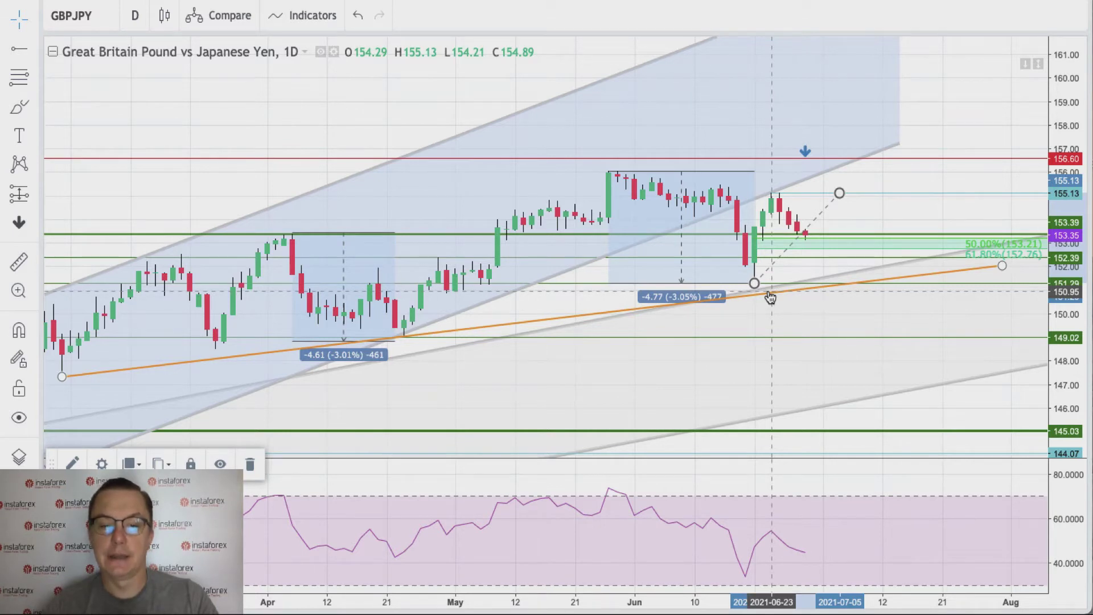
{"action": "left_click", "coordinate": [947, 110]}
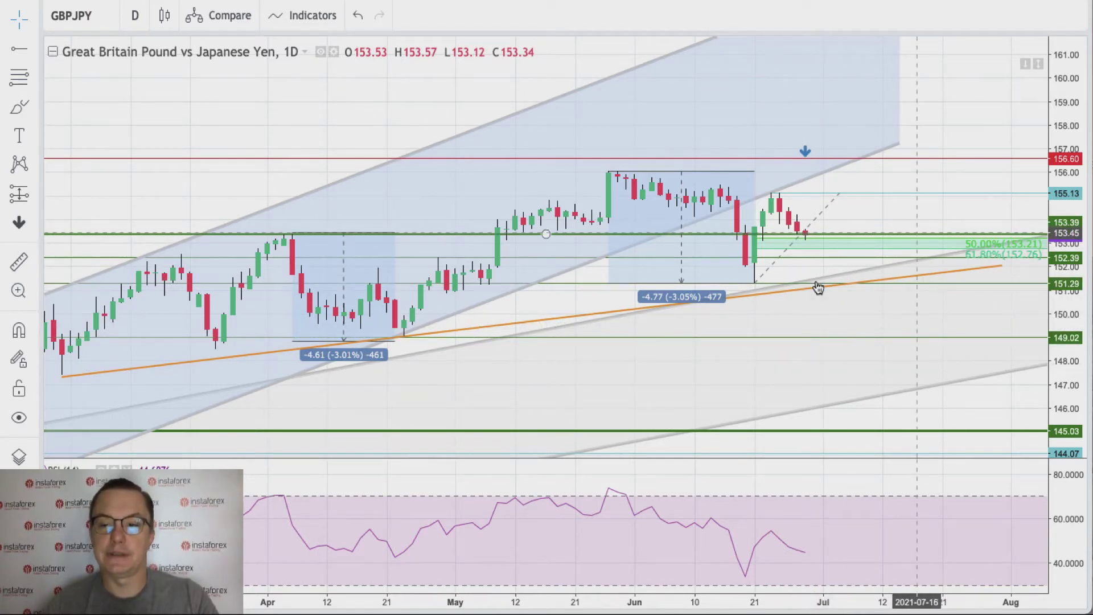
{"action": "left_click_drag", "start_coordinate": [1066, 316], "coordinate": [1065, 119]}
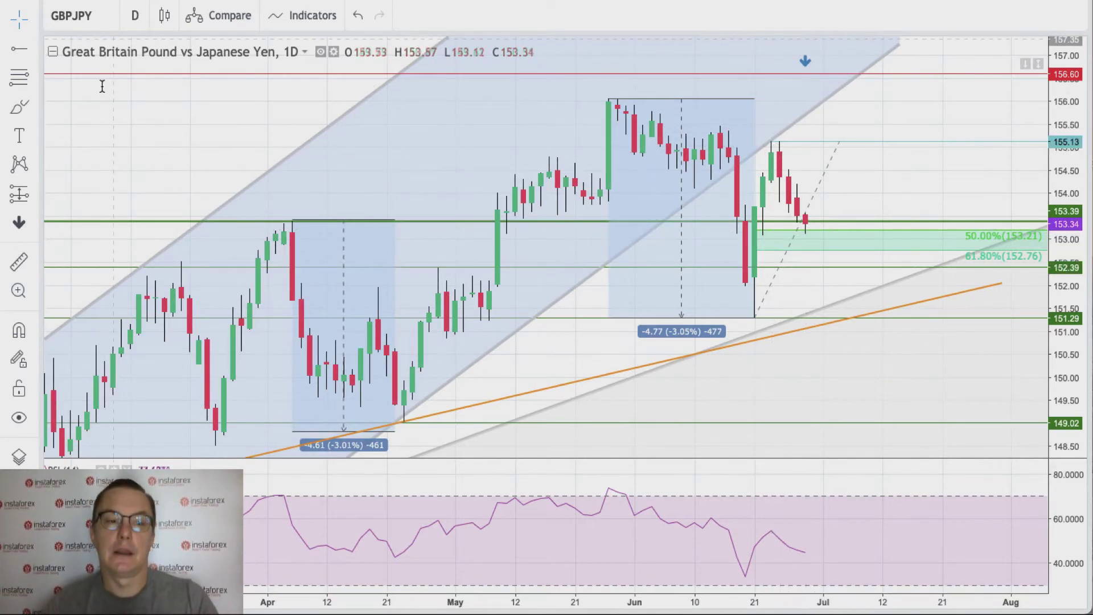
Switch the daily GBPJPY chart to Crude Light Sweet Oil, Current Month (#CL)
{"action": "left_click", "coordinate": [111, 17]}
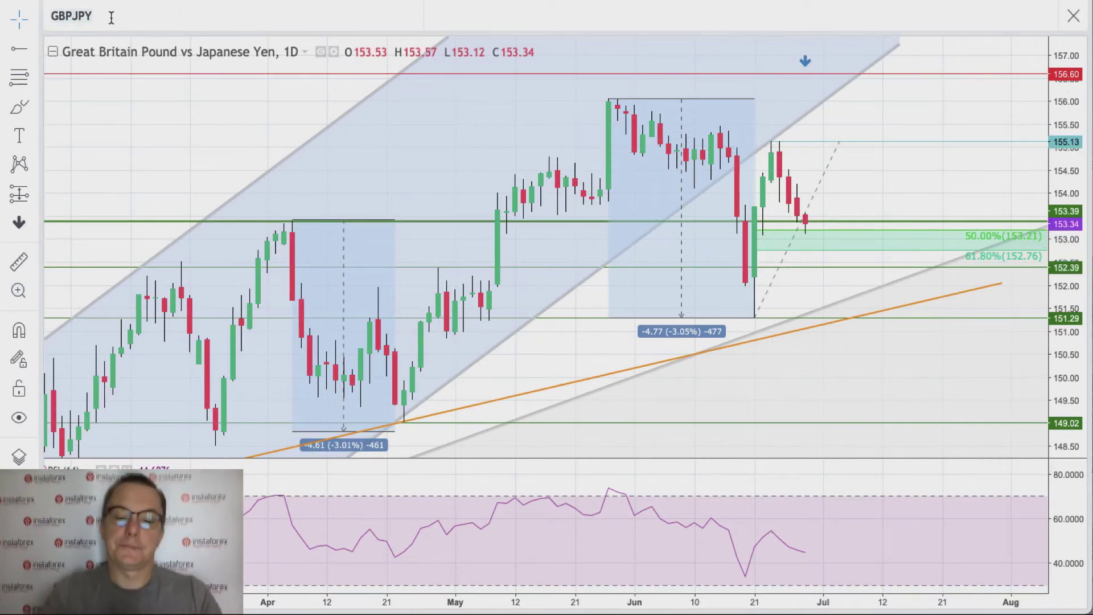
{"action": "type", "text": "CRUDE"}
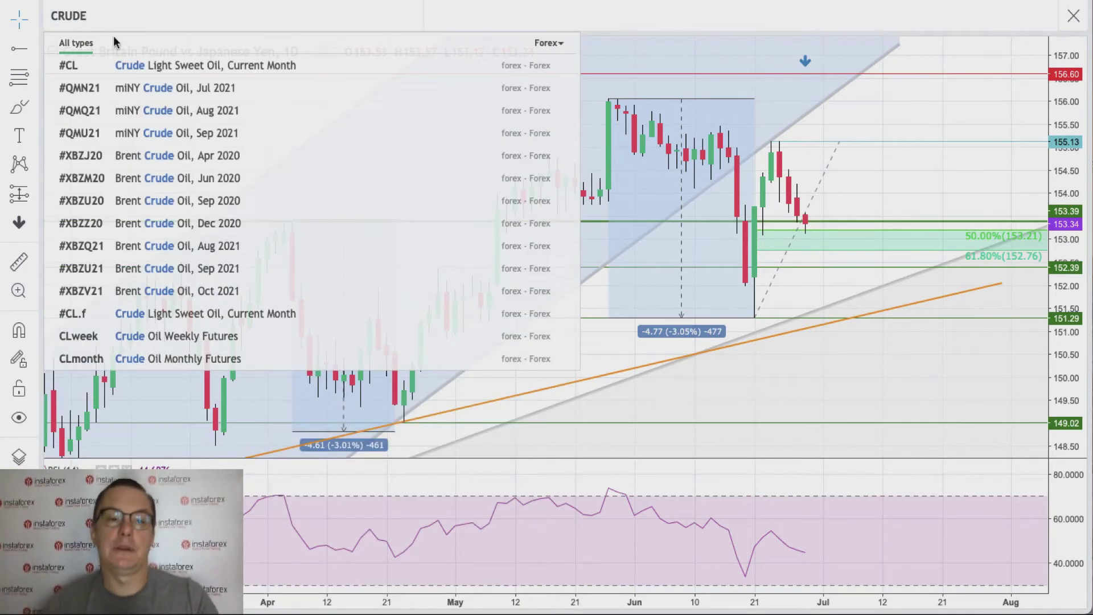
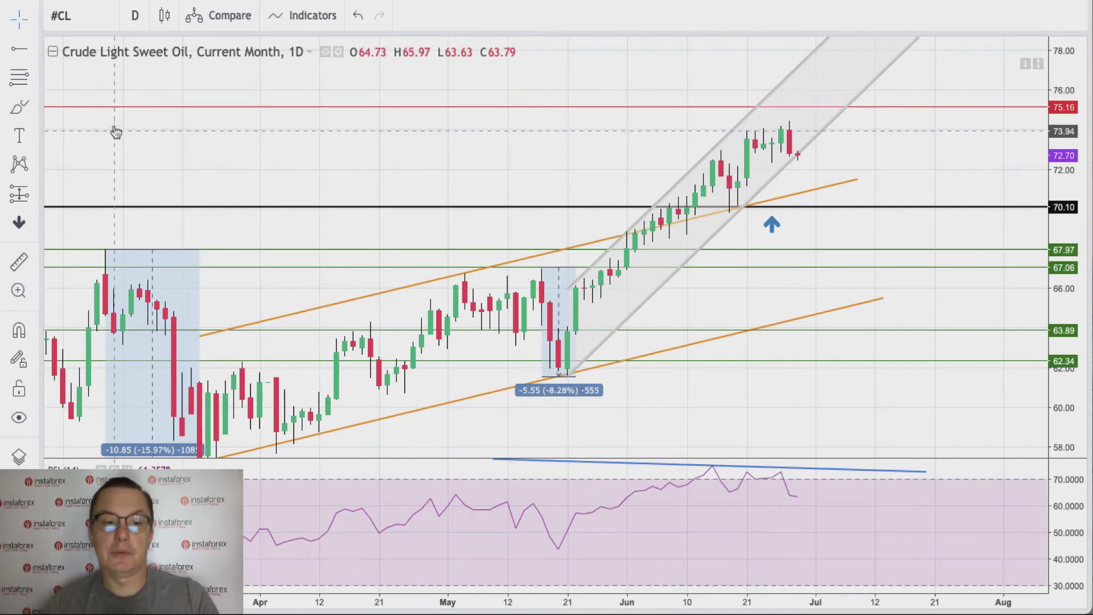
Add a Horizontal Ray on the crude oil chart starting at the 17 June candle, at about 72.15
{"action": "left_click", "coordinate": [16, 54]}
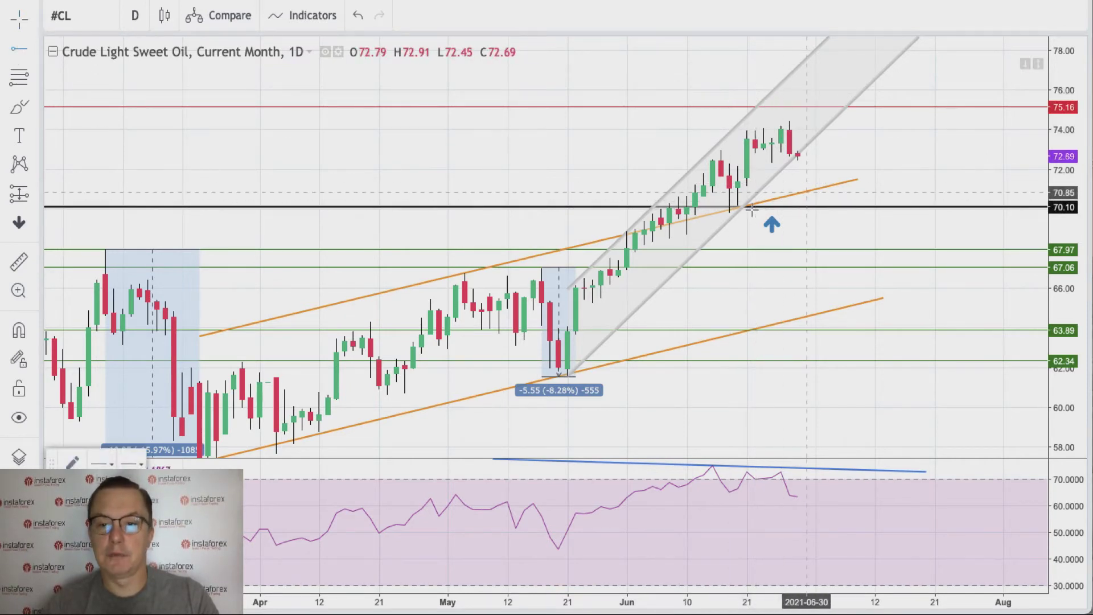
{"action": "left_click", "coordinate": [730, 167]}
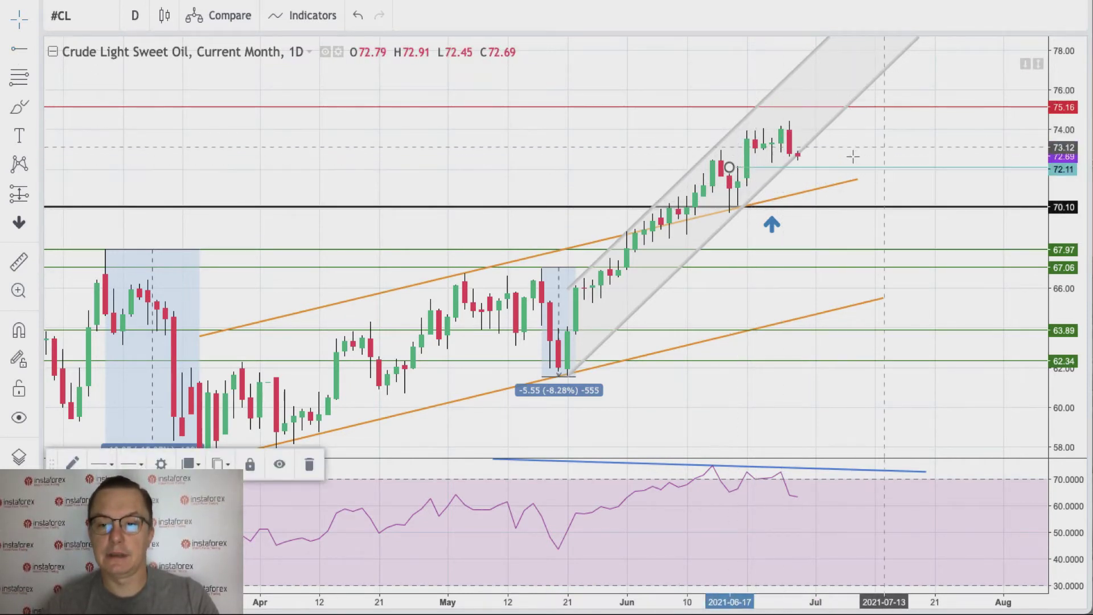
{"action": "left_click", "coordinate": [731, 168]}
{"action": "left_click_drag", "start_coordinate": [730, 168], "coordinate": [730, 166]}
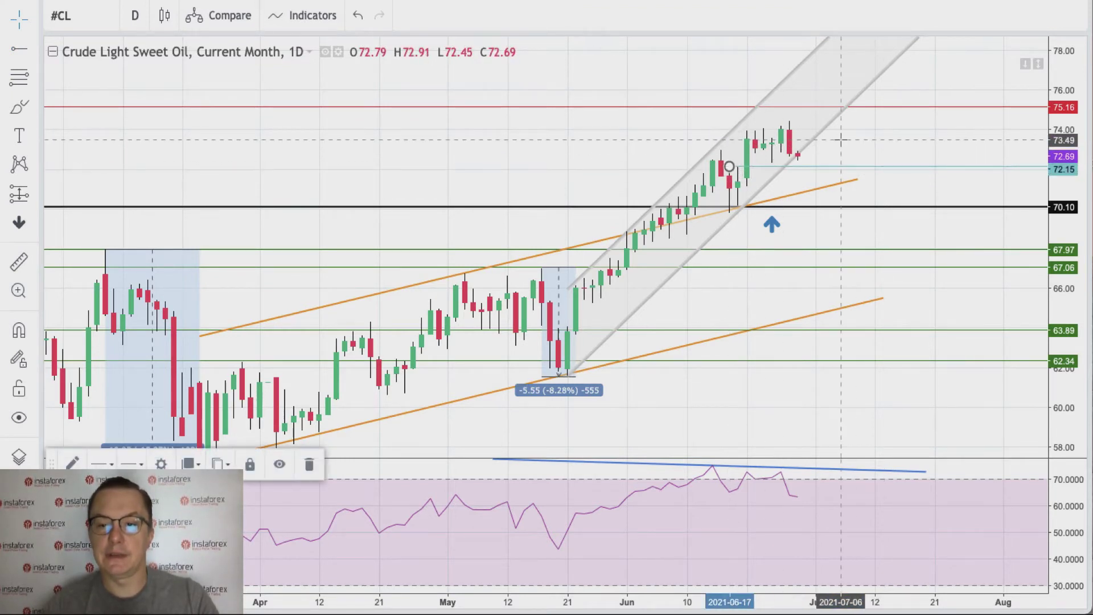
{"action": "left_click", "coordinate": [909, 148]}
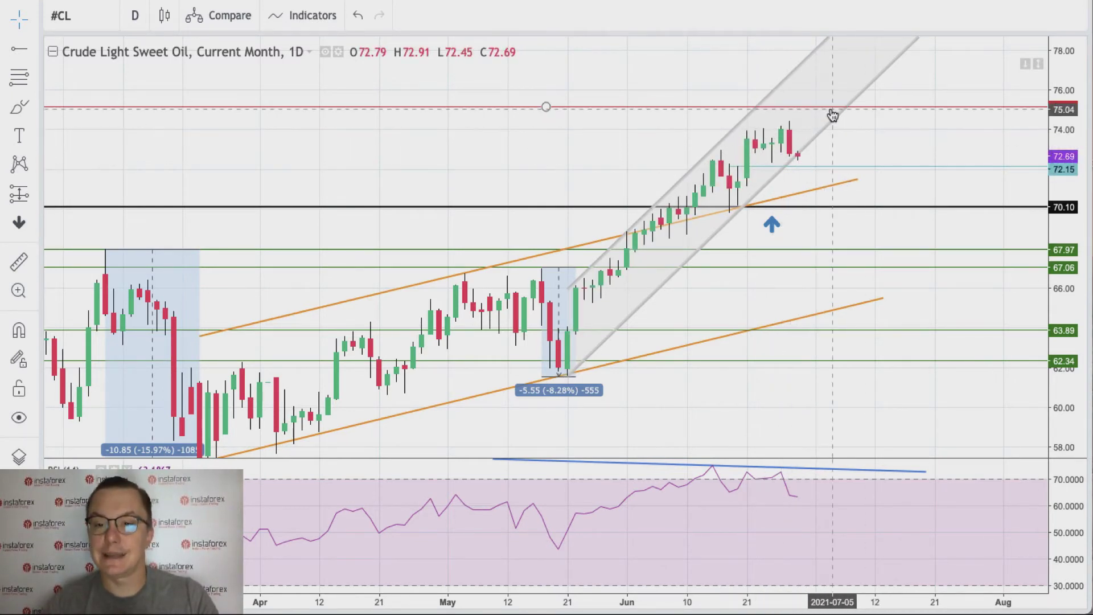
Move the blue up arrow on the crude oil chart to early July, just below the 70.10 line
{"action": "left_click_drag", "start_coordinate": [1062, 202], "coordinate": [1063, 114]}
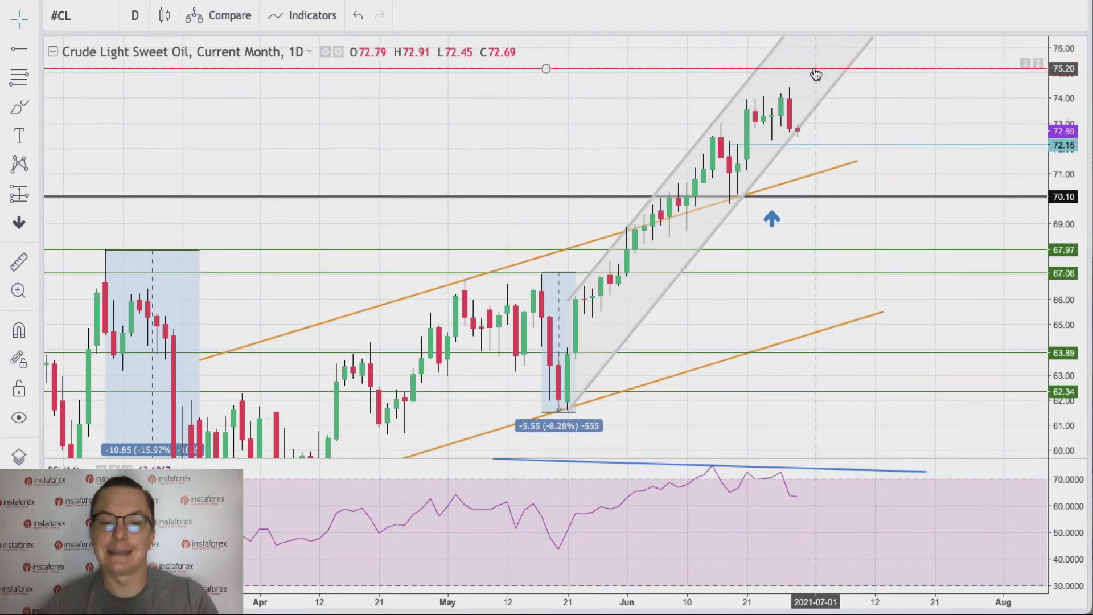
{"action": "left_click_drag", "start_coordinate": [772, 218], "coordinate": [849, 206]}
{"action": "left_click", "coordinate": [897, 180]}
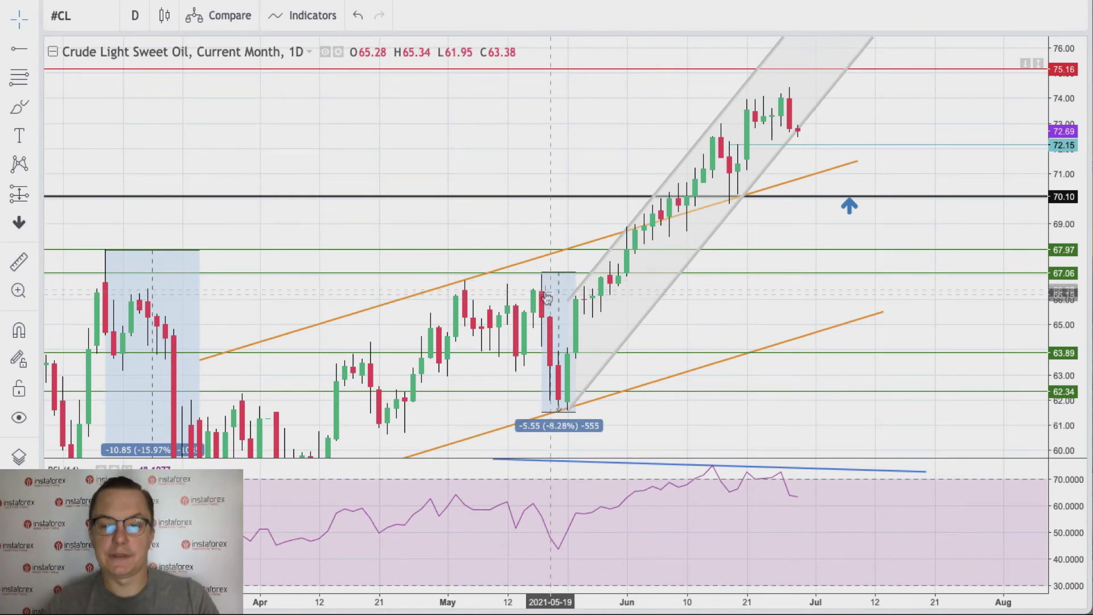
Move the late-May price range measurement onto the mid-June pullback, between about 73.02 and 69.8
{"action": "left_click", "coordinate": [576, 413]}
{"action": "left_click_drag", "start_coordinate": [576, 412], "coordinate": [720, 123]}
{"action": "left_click_drag", "start_coordinate": [543, 275], "coordinate": [755, 206]}
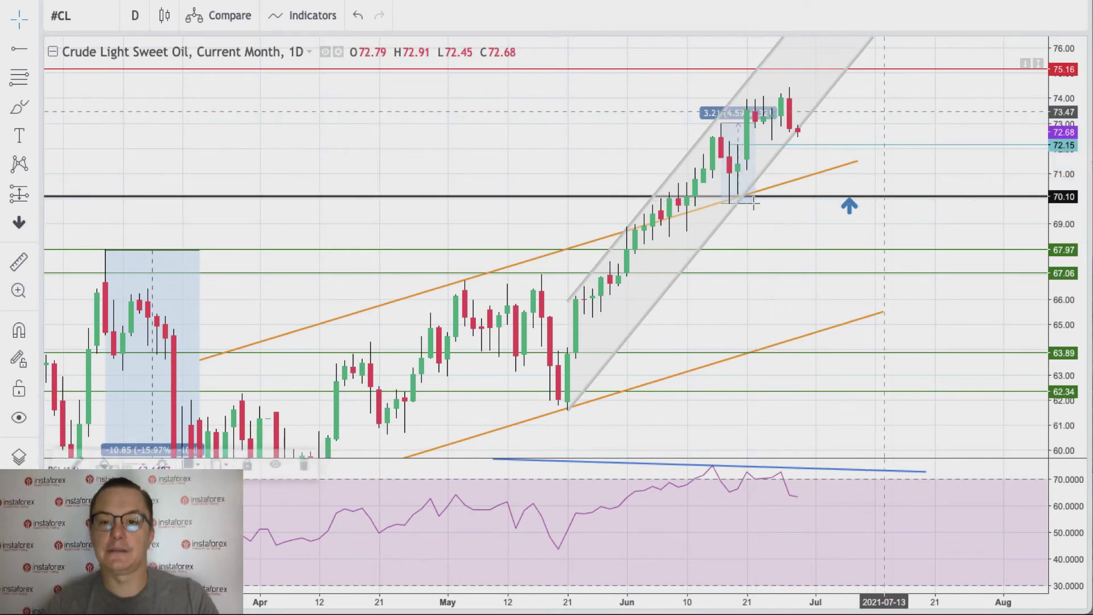
{"action": "left_click", "coordinate": [888, 112]}
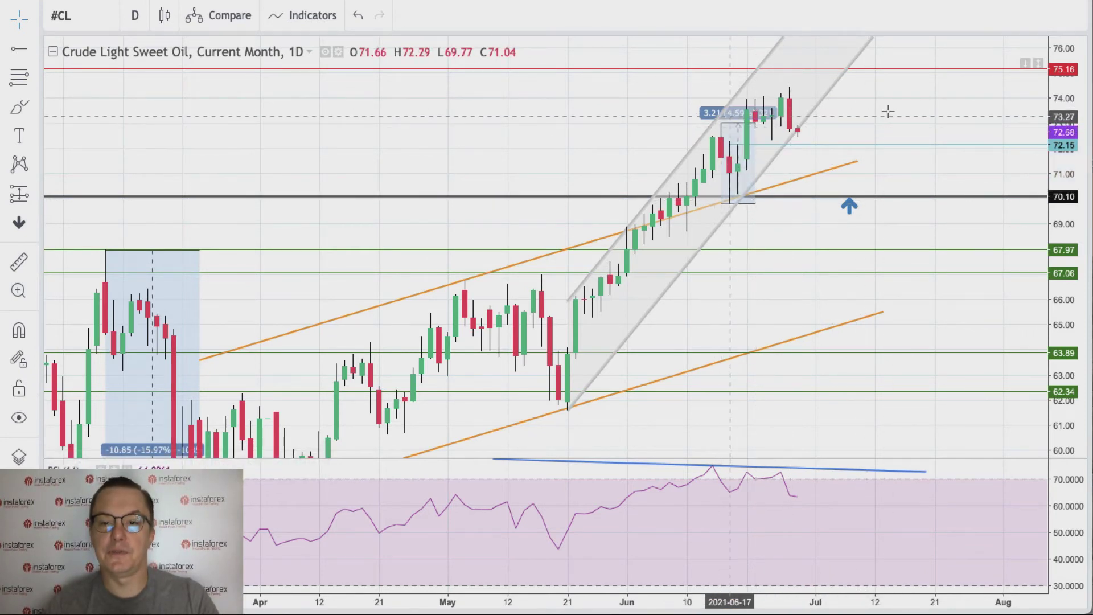
Re-anchor the mid-June price range to measure downward from the high at about 73.02 to the low at about 69.8
{"action": "left_click", "coordinate": [743, 121]}
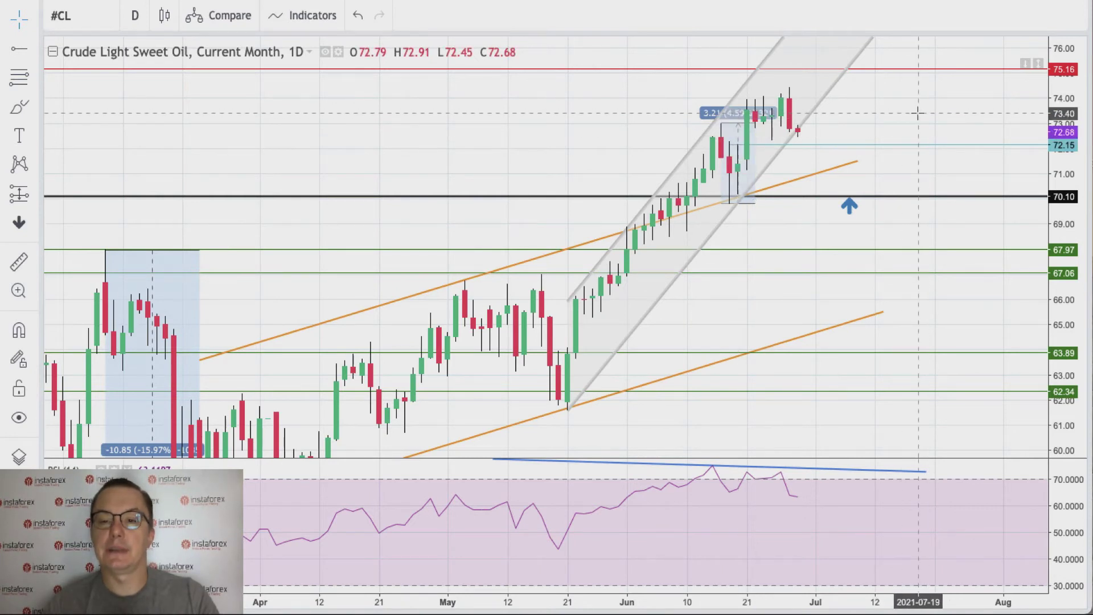
{"action": "left_click_drag", "start_coordinate": [753, 203], "coordinate": [751, 192]}
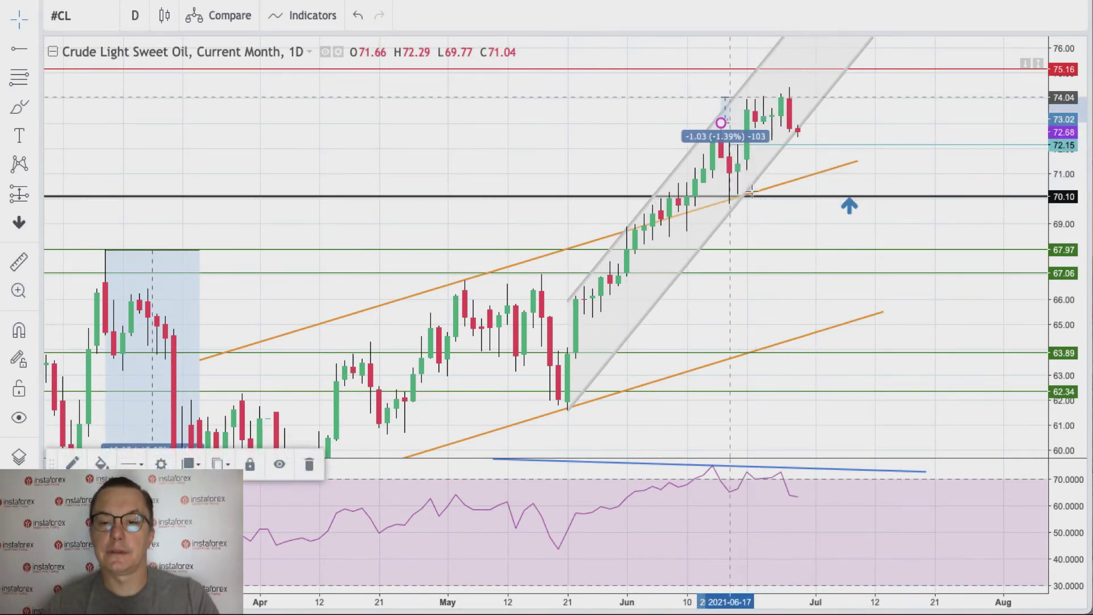
{"action": "left_click_drag", "start_coordinate": [730, 97], "coordinate": [721, 75]}
{"action": "left_click_drag", "start_coordinate": [721, 123], "coordinate": [764, 203]}
{"action": "left_click_drag", "start_coordinate": [721, 75], "coordinate": [721, 123]}
{"action": "left_click", "coordinate": [879, 83]}
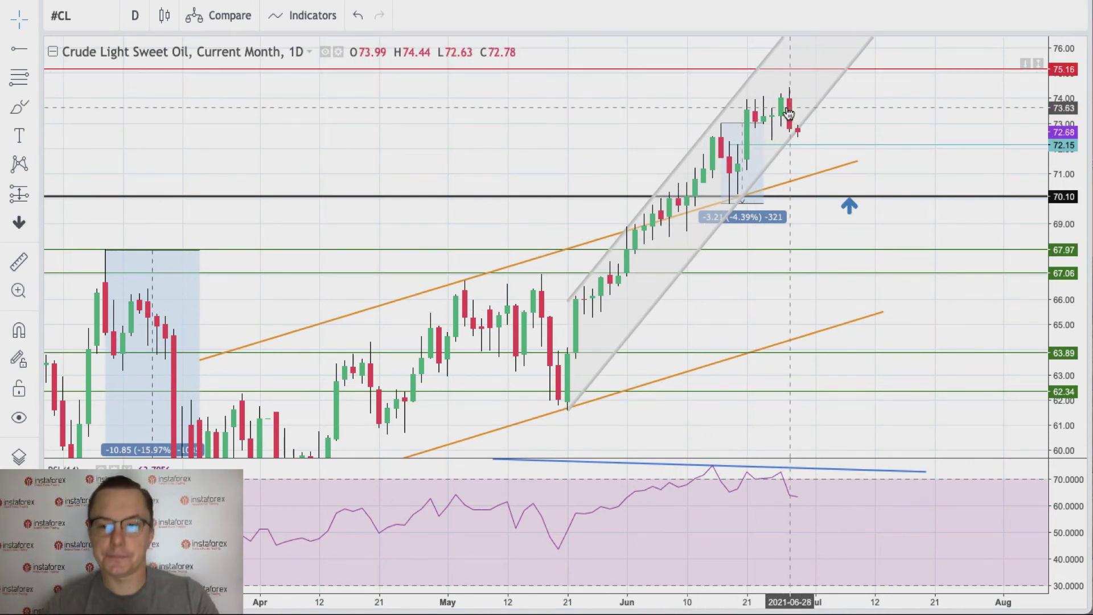
Switch the daily crude oil chart to the S&P 500 Index (#SPX)
{"action": "left_click", "coordinate": [95, 15]}
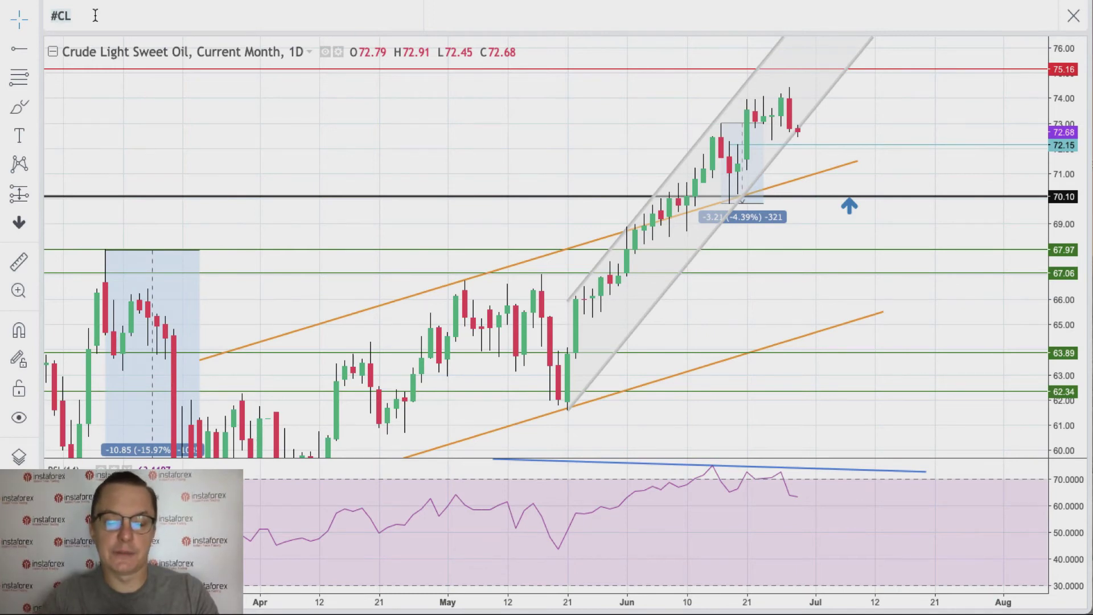
{"action": "type", "text": "U"}
{"action": "key", "text": "BackSpace"}
{"action": "type", "text": "SPX"}
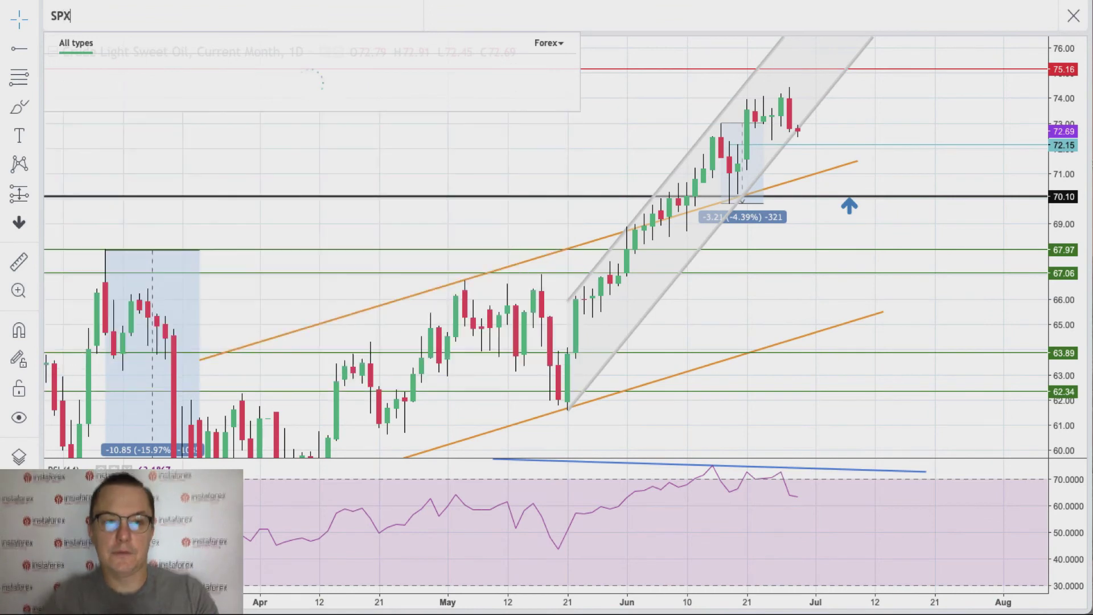
{"action": "left_click", "coordinate": [116, 68]}
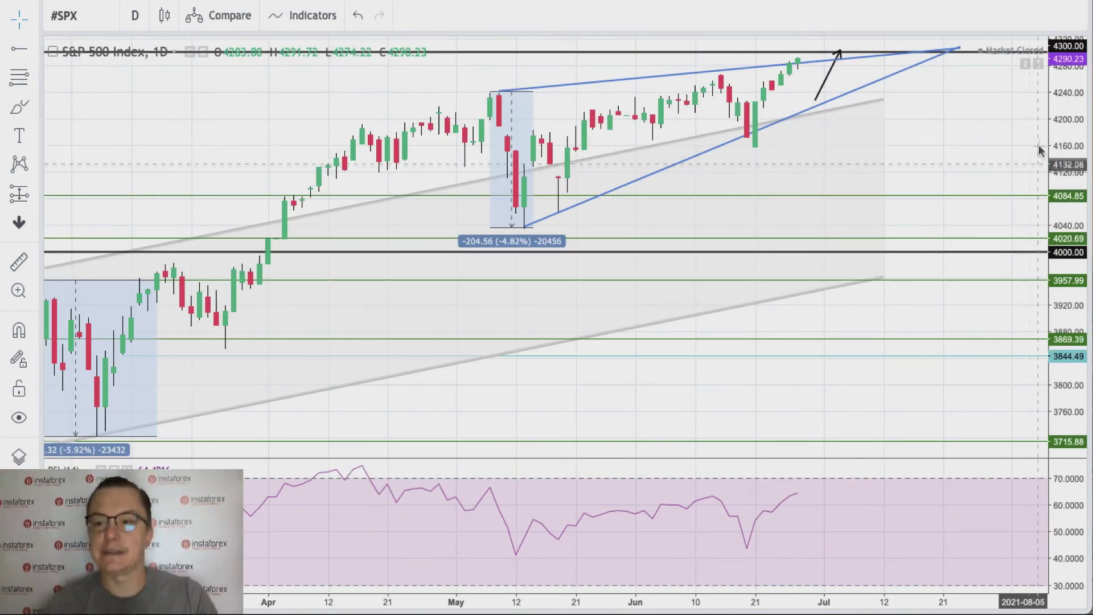
Move the tip of the black arrow on the S&P 500 chart to early July, just below the 4300.00 line
{"action": "left_click_drag", "start_coordinate": [1070, 151], "coordinate": [1069, 142]}
{"action": "left_click_drag", "start_coordinate": [976, 127], "coordinate": [948, 299]}
{"action": "left_click_drag", "start_coordinate": [1066, 268], "coordinate": [1076, 66]}
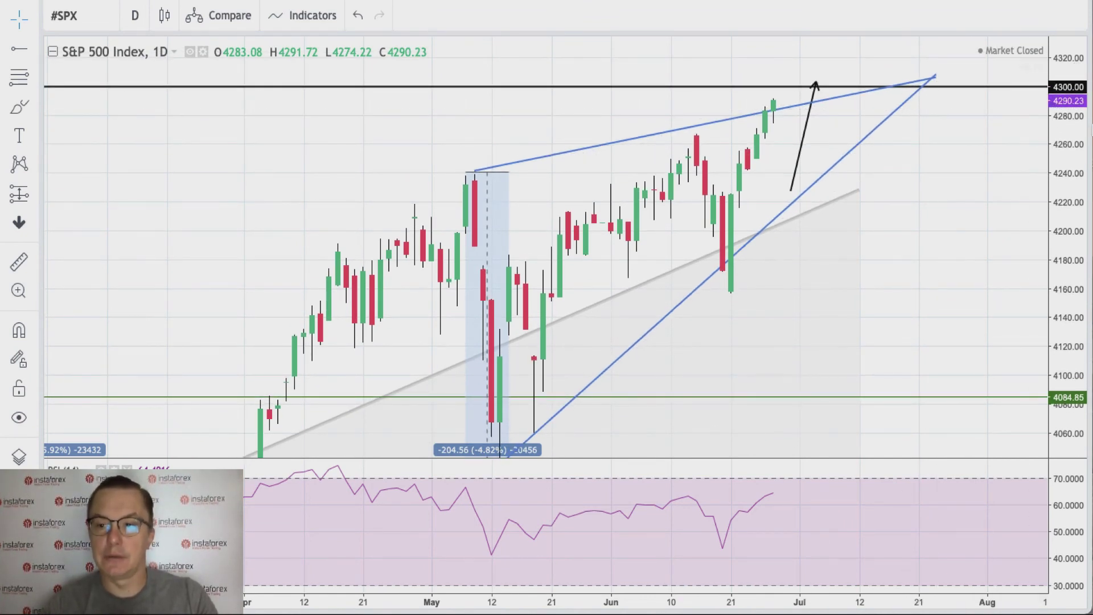
{"action": "left_click_drag", "start_coordinate": [818, 83], "coordinate": [824, 91]}
{"action": "left_click", "coordinate": [805, 178]}
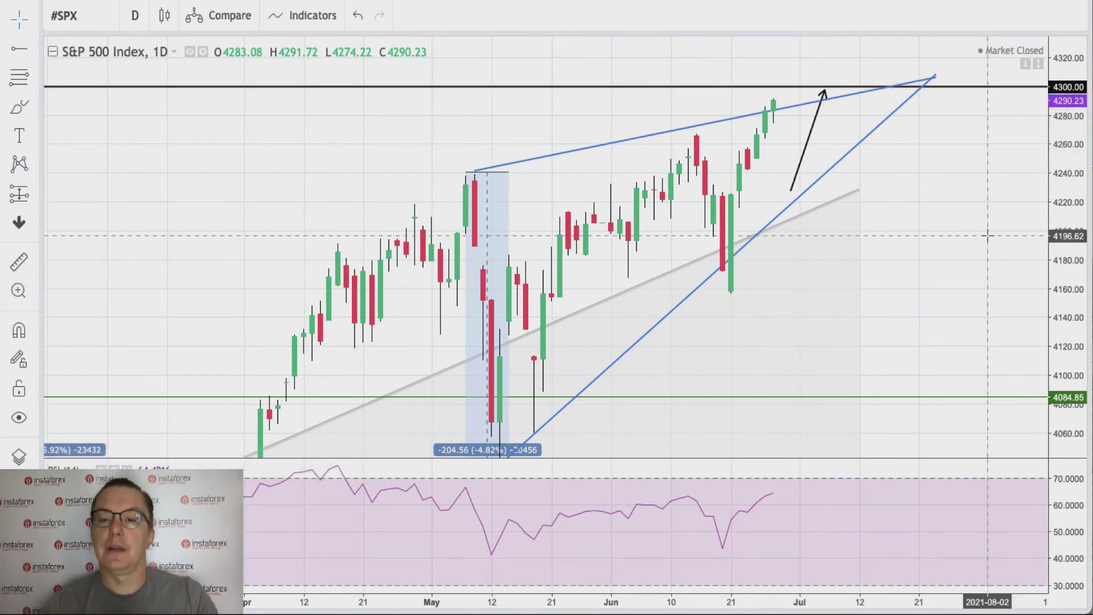
{"action": "mouse_move", "coordinate": [911, 216]}
{"action": "left_mouse_down"}
{"action": "mouse_move", "coordinate": [916, 259]}
{"action": "mouse_move", "coordinate": [917, 216]}
{"action": "left_mouse_up"}
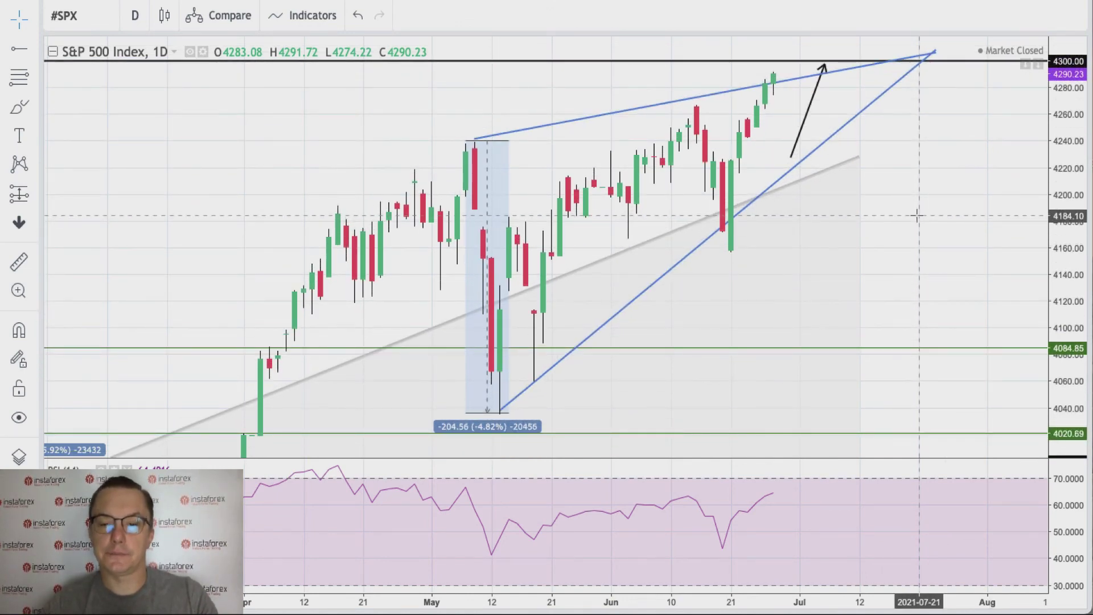
Re-anchor the lower blue trendline on the S&P 500 chart from the mid-May low at about 4034.27 to about 4289.23 on 2021-07-21
{"action": "left_click", "coordinate": [506, 410]}
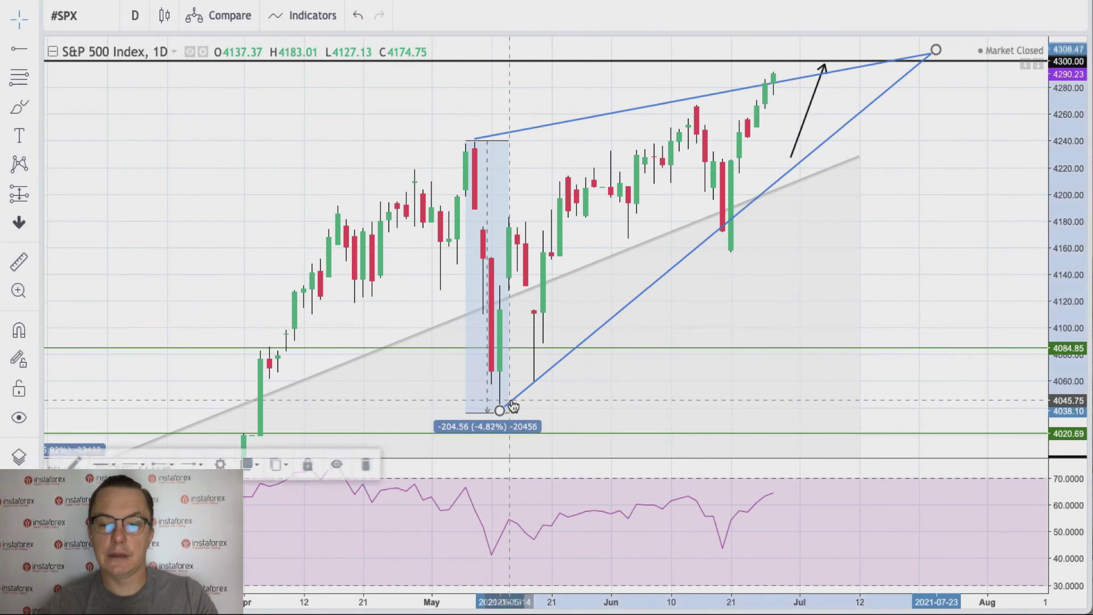
{"action": "left_click_drag", "start_coordinate": [503, 409], "coordinate": [500, 415]}
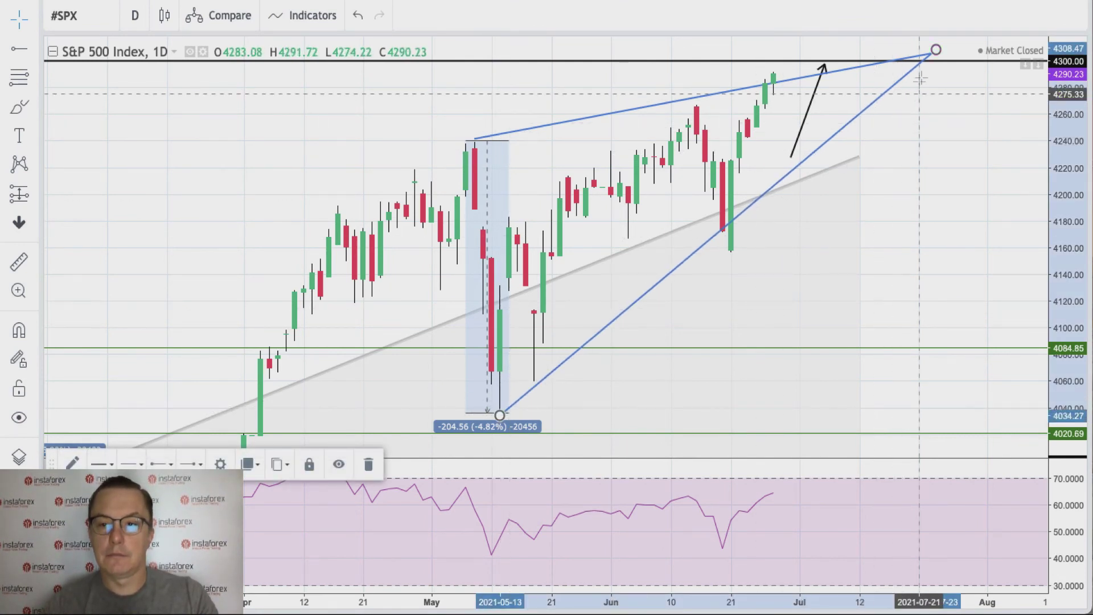
{"action": "left_click_drag", "start_coordinate": [937, 51], "coordinate": [918, 75]}
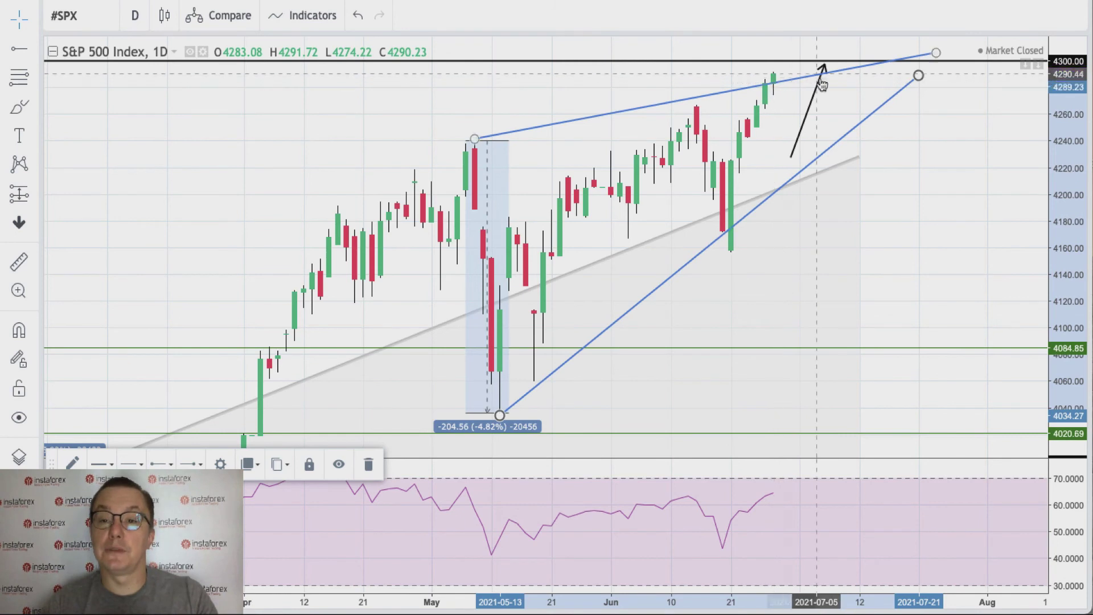
{"action": "left_click", "coordinate": [925, 139]}
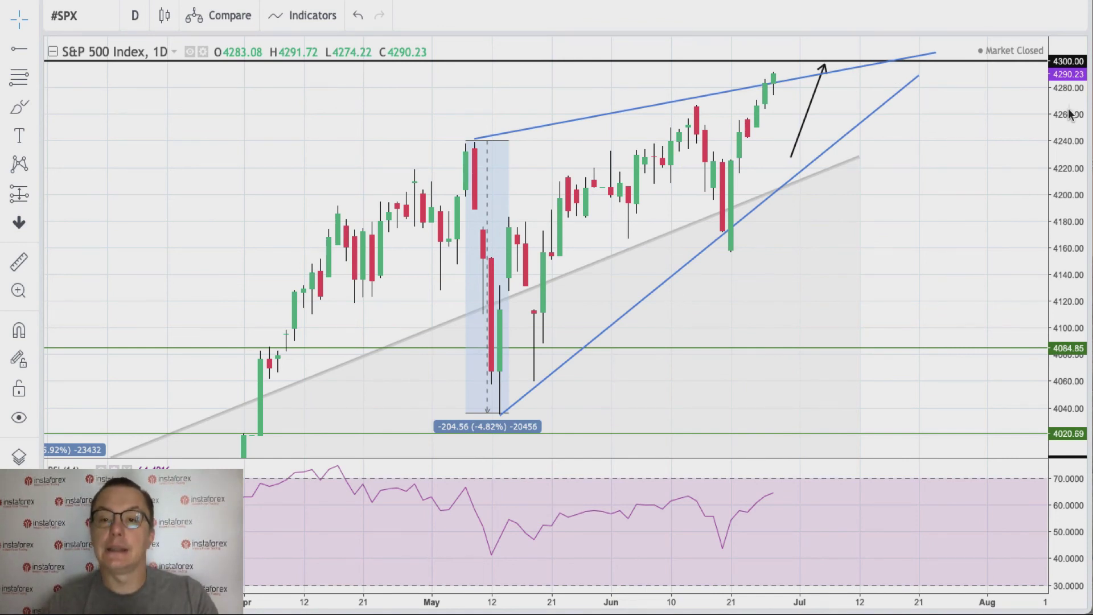
Duplicate the green horizontal line at 4084.85 and place the copy at the mid-June high, at about 4267.48
{"action": "left_click", "coordinate": [139, 348]}
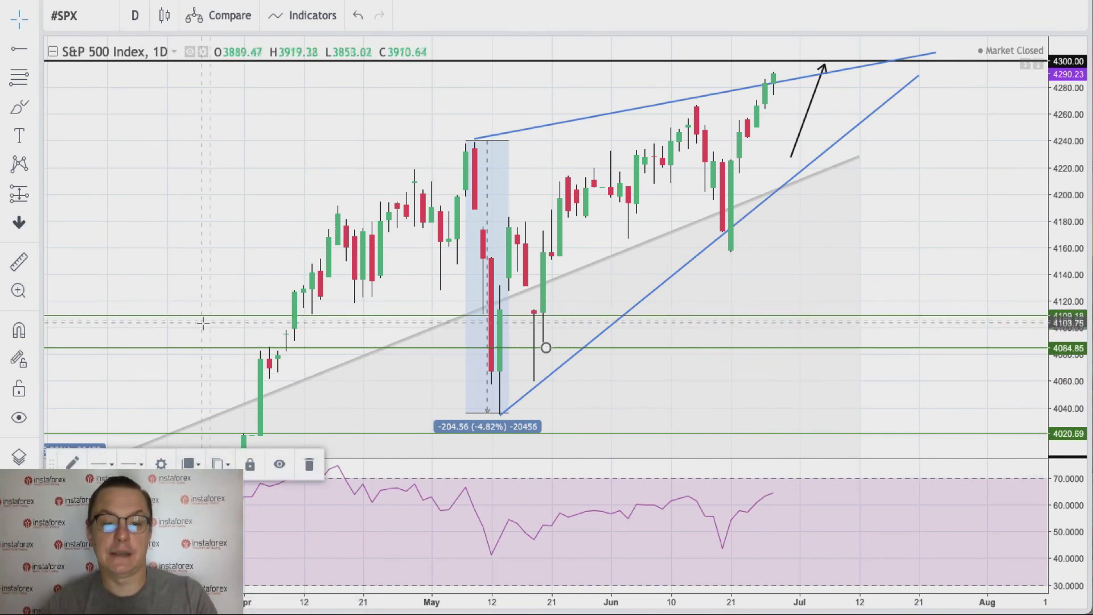
{"action": "mouse_move", "coordinate": [209, 320]}
{"action": "left_mouse_down"}
{"action": "mouse_move", "coordinate": [231, 176]}
{"action": "mouse_move", "coordinate": [259, 105]}
{"action": "left_mouse_up"}
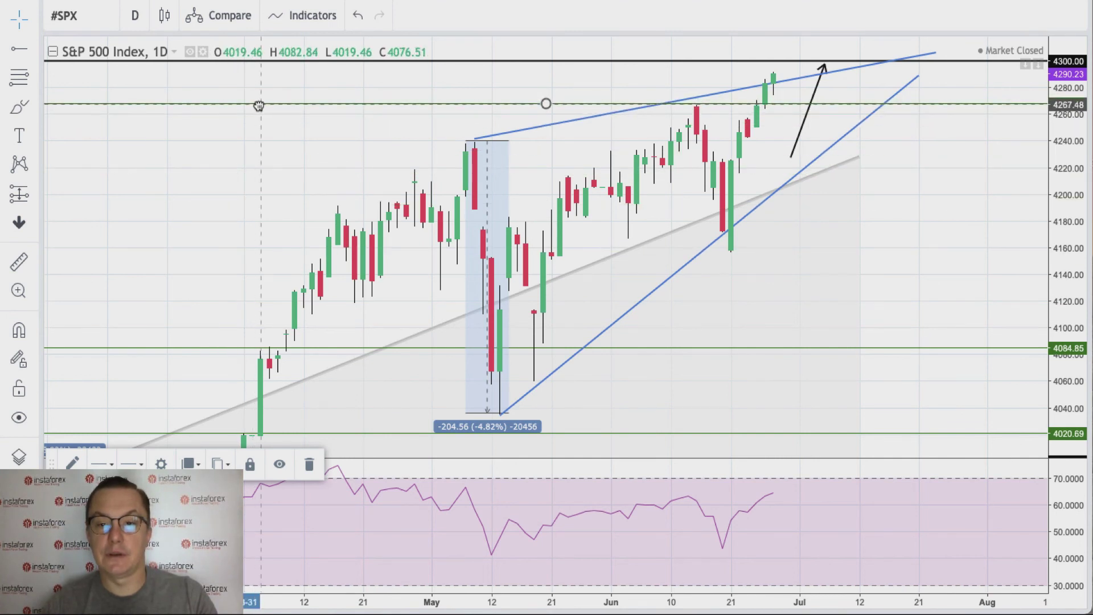
{"action": "left_click", "coordinate": [808, 143]}
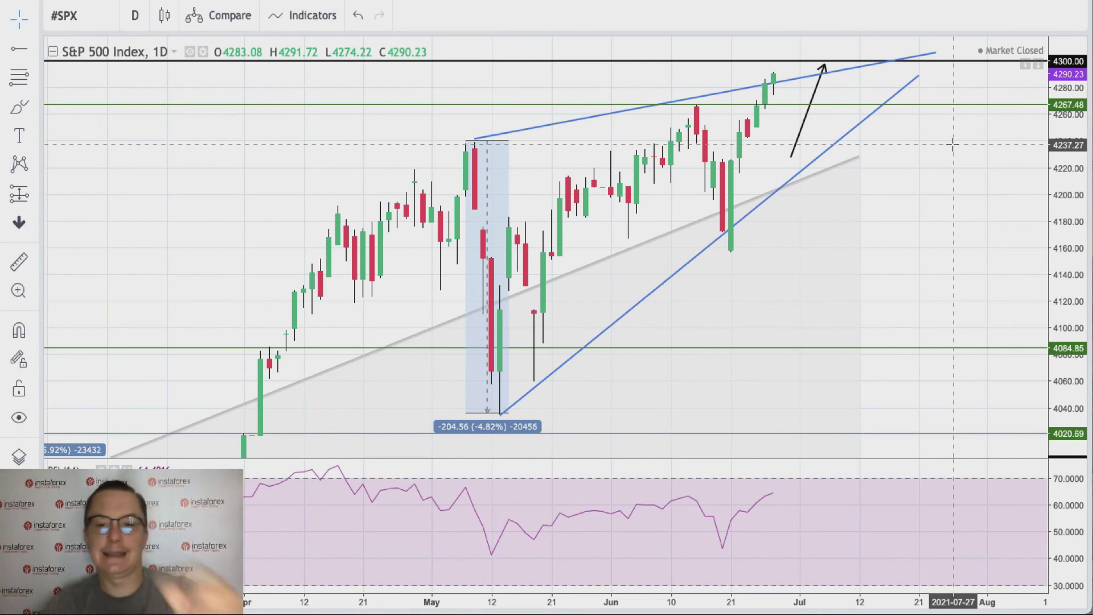
Place another copy of the green 4084.85 line at the early-May high, at about 4239.69
{"action": "left_click", "coordinate": [779, 347]}
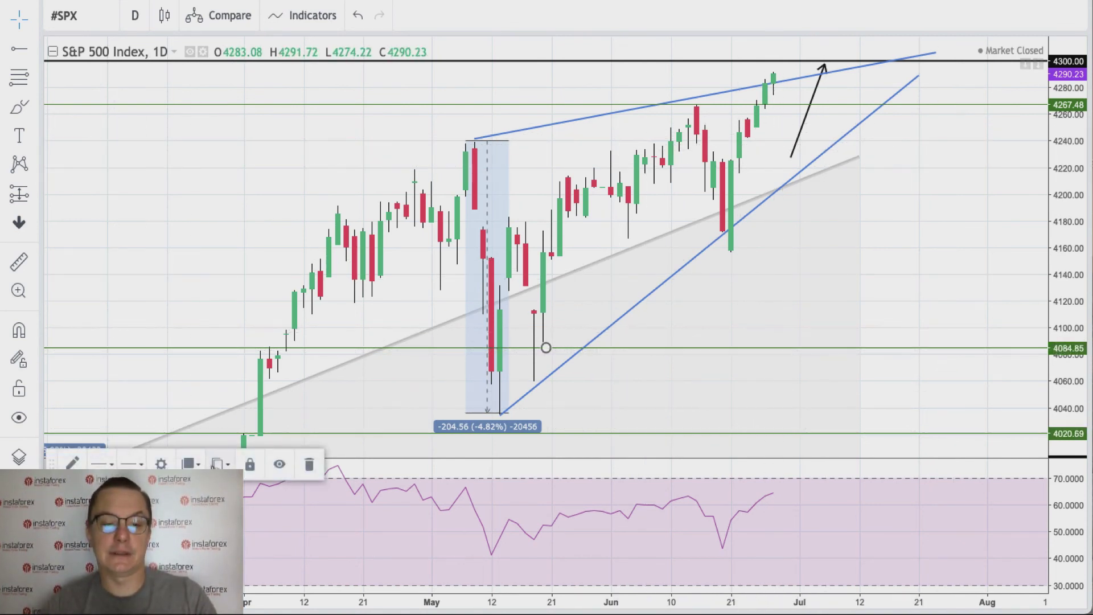
{"action": "left_click_drag", "start_coordinate": [245, 347], "coordinate": [283, 145]}
{"action": "left_click", "coordinate": [926, 191]}
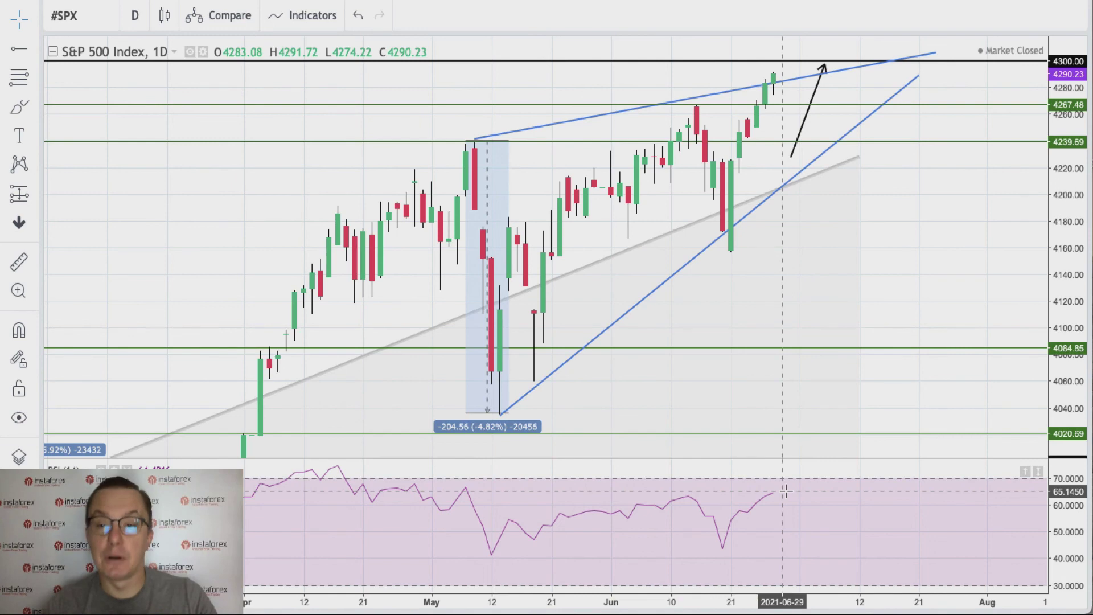
Compress the chart's price scale to fit both the 4300.00 and 4000.00 lines in view
{"action": "left_click_drag", "start_coordinate": [1066, 181], "coordinate": [1066, 208]}
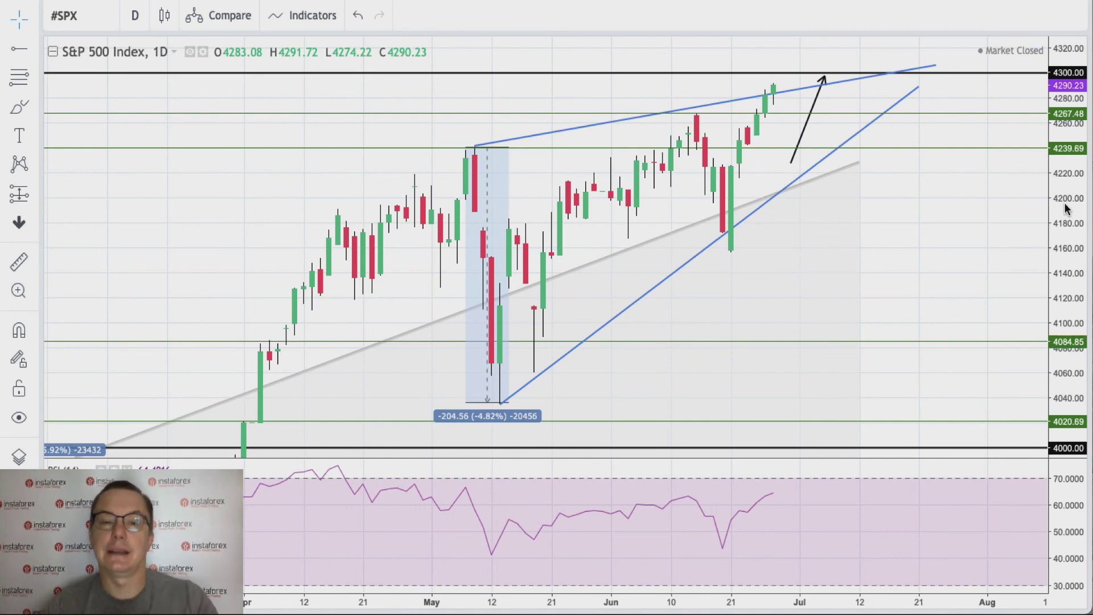
{"action": "left_click_drag", "start_coordinate": [1067, 208], "coordinate": [1067, 213]}
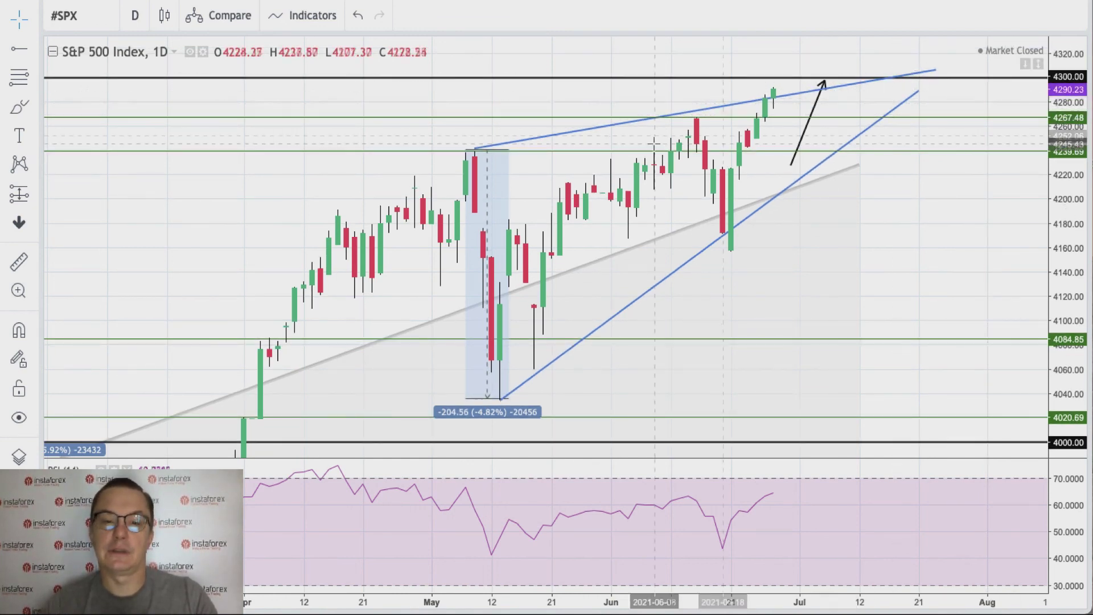